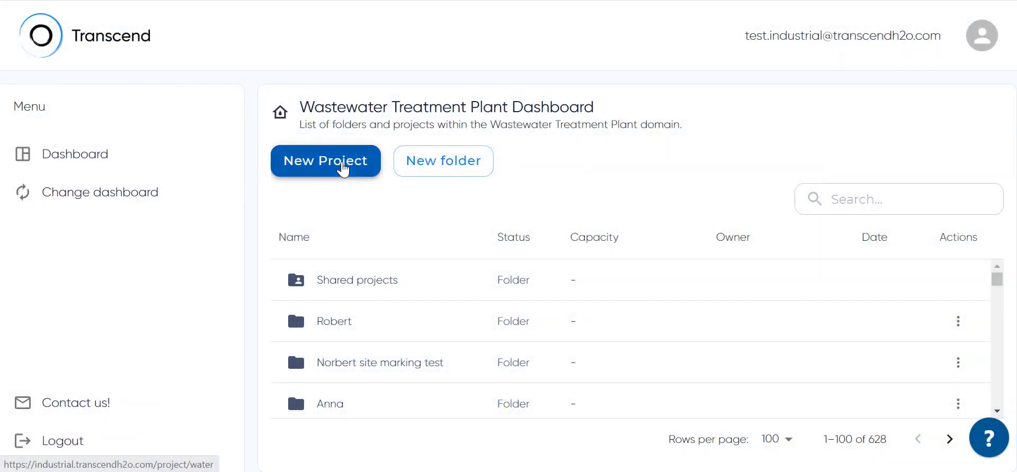
Step: Create a new project, enter the asset owner's name and name the project Test
{"action": "left_click", "coordinate": [341, 163]}
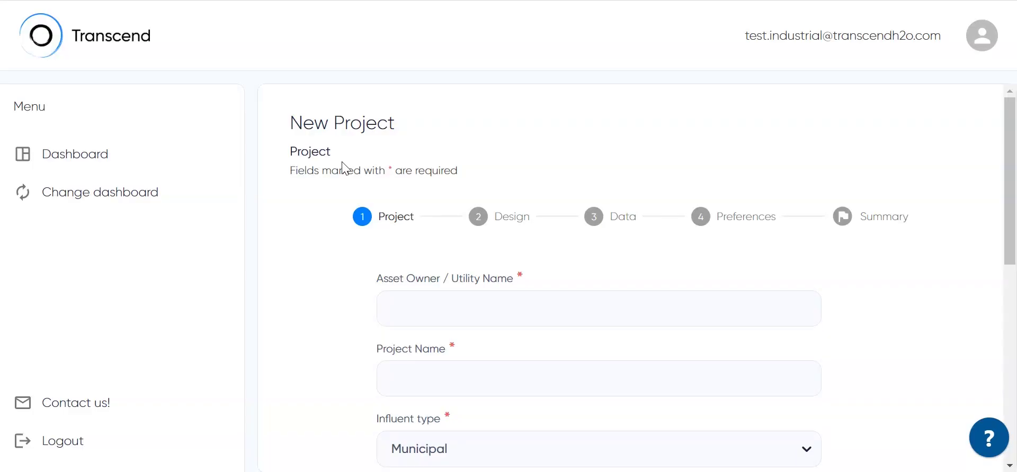
{"action": "left_click", "coordinate": [421, 306]}
{"action": "type", "text": "Anna"}
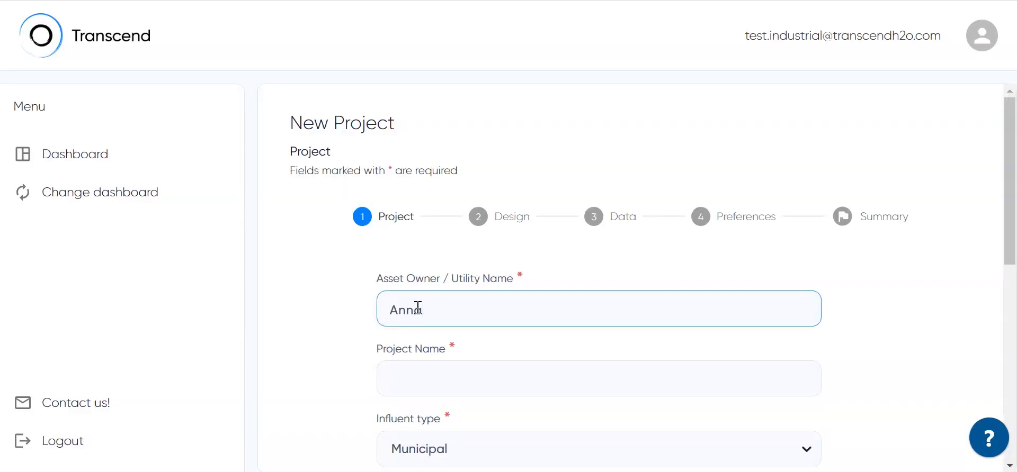
{"action": "key", "text": "Tab"}
{"action": "type", "text": "Test"}
Step: Set the project's influent type to Industrial and its industrial type to Brewery
{"action": "scroll", "coordinate": [525, 362], "scroll_direction": "down", "scroll_amount": 3}
{"action": "left_click", "coordinate": [512, 288]}
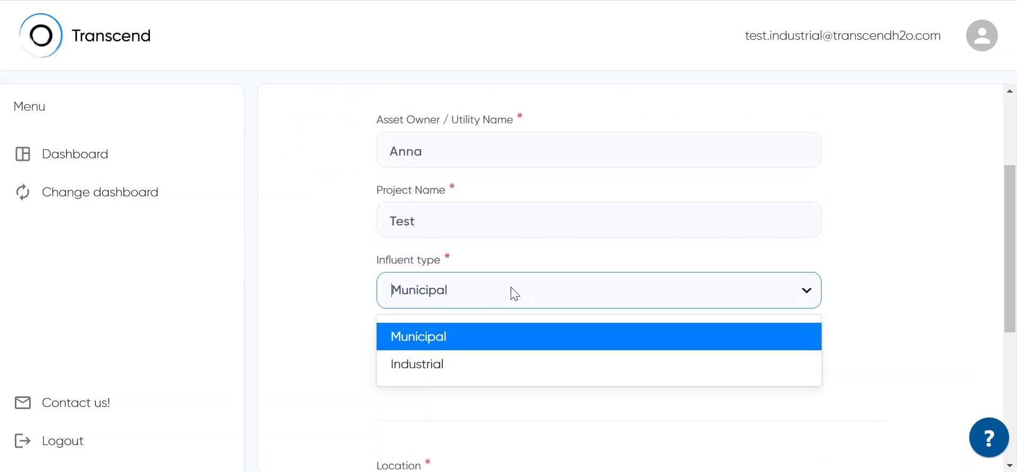
{"action": "left_click", "coordinate": [467, 374]}
{"action": "scroll", "coordinate": [467, 374], "scroll_direction": "down", "scroll_amount": 2}
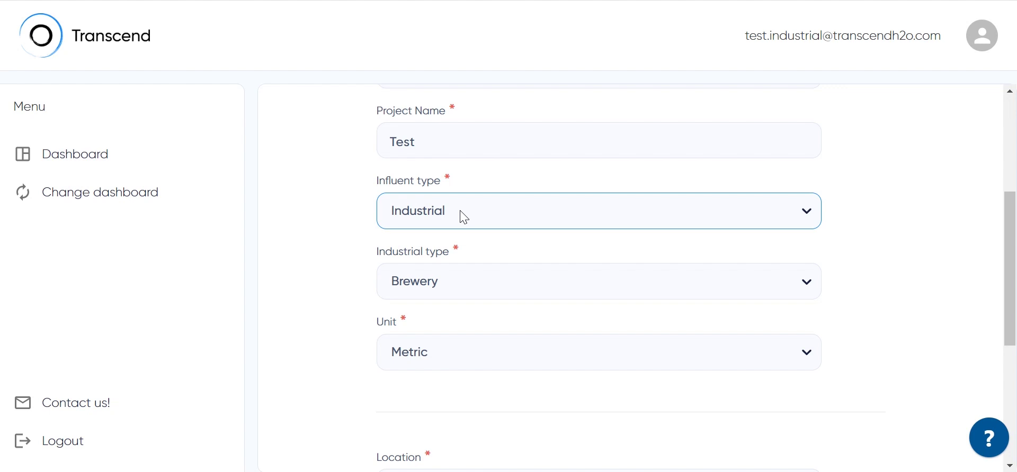
{"action": "left_click", "coordinate": [467, 289]}
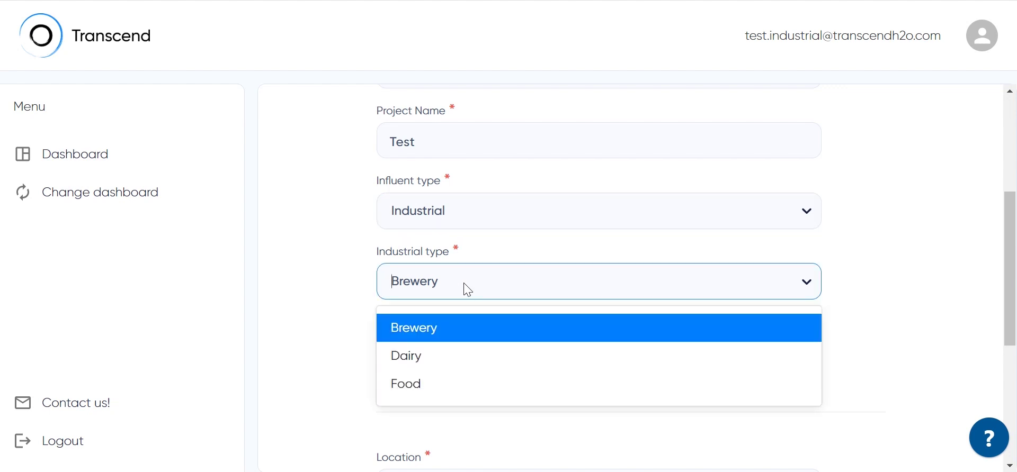
{"action": "left_click", "coordinate": [447, 334]}
Step: Choose Metric units and set the project location to Illinois
{"action": "scroll", "coordinate": [448, 334], "scroll_direction": "down", "scroll_amount": 2}
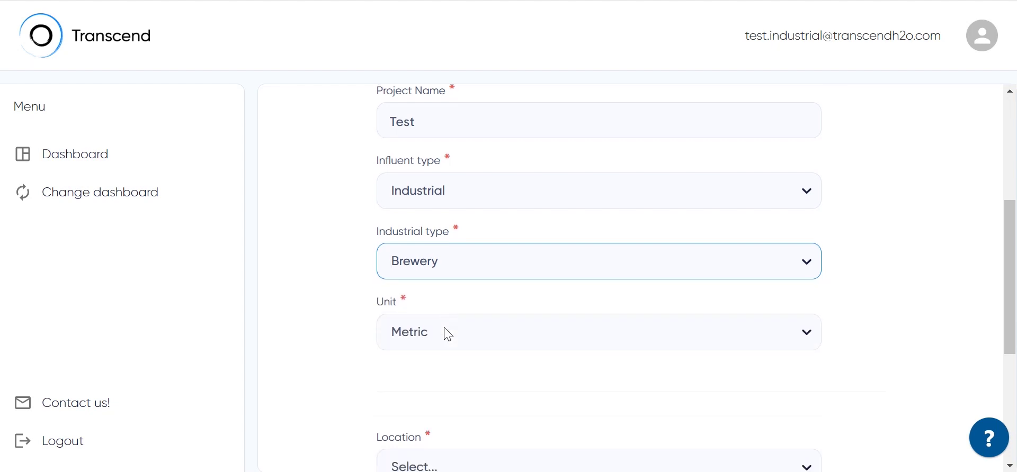
{"action": "left_click", "coordinate": [450, 276]}
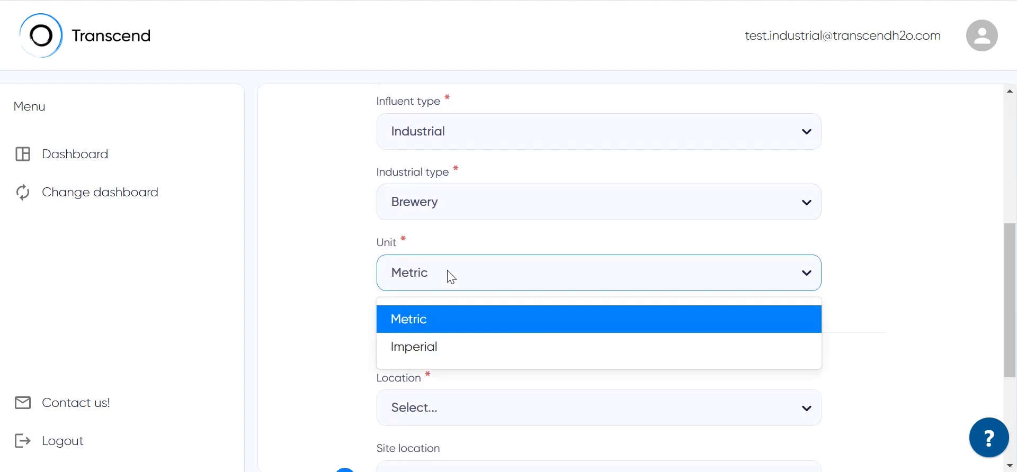
{"action": "left_click", "coordinate": [482, 320]}
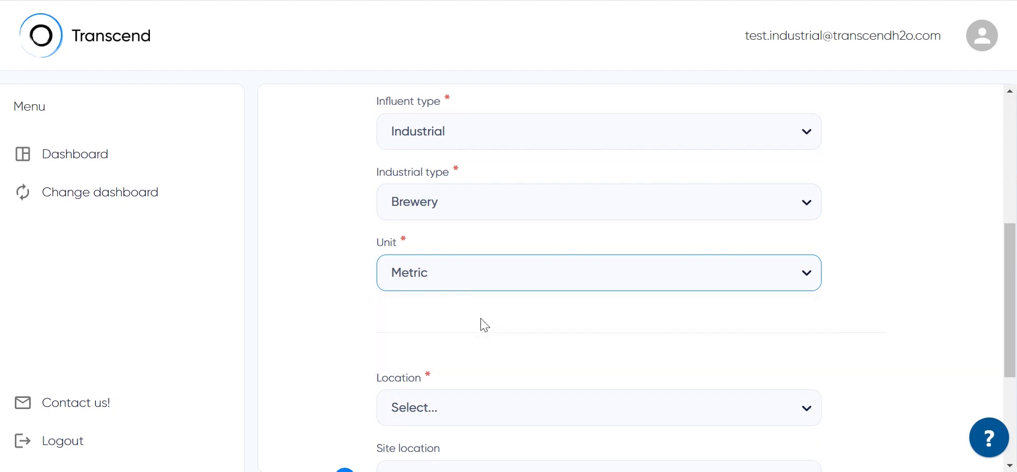
{"action": "scroll", "coordinate": [479, 320], "scroll_direction": "down", "scroll_amount": 3}
{"action": "left_click", "coordinate": [476, 255]}
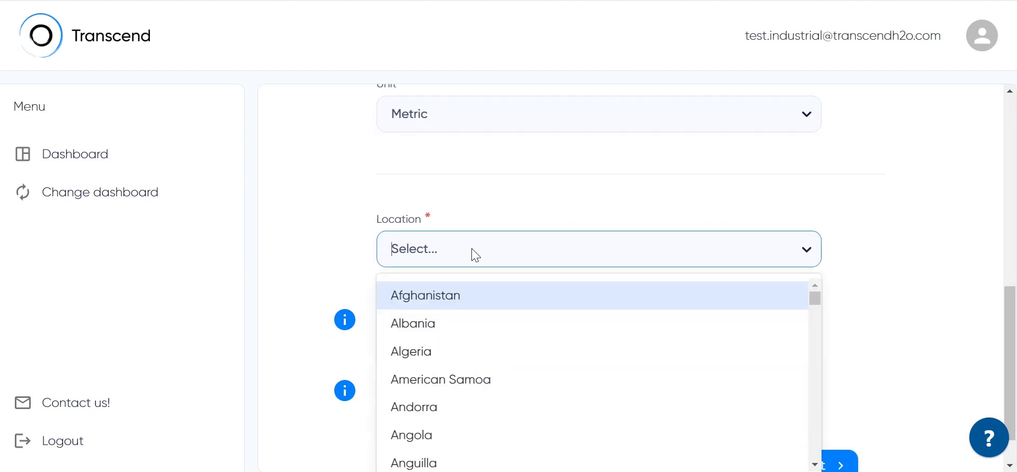
{"action": "type", "text": "illi"}
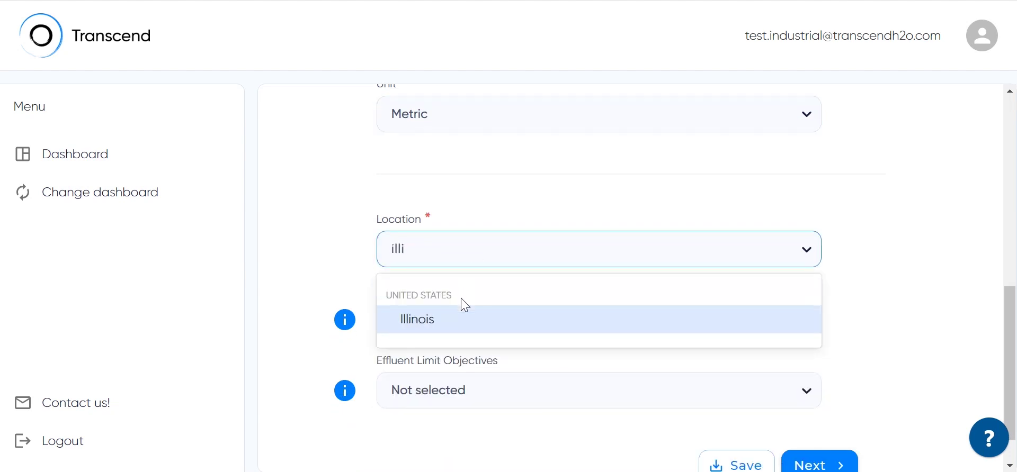
{"action": "left_click", "coordinate": [459, 318]}
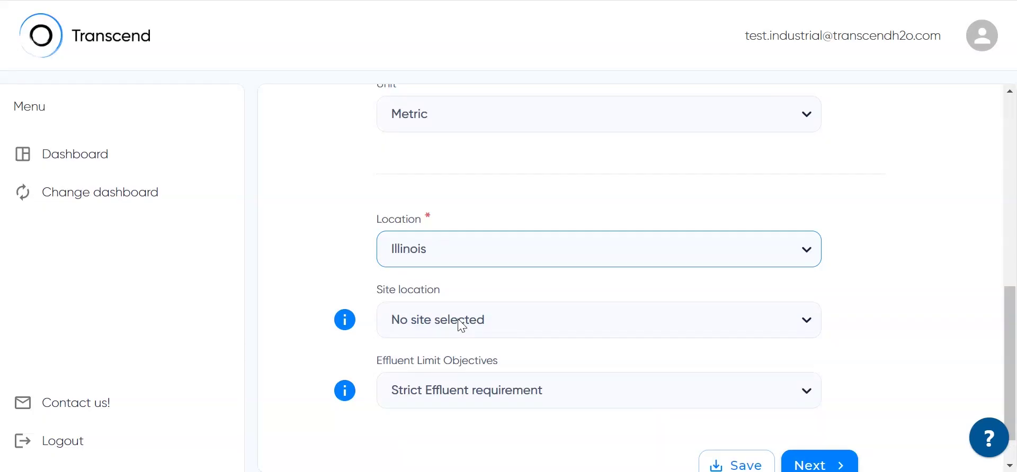
Step: Keep the site location as No site selected and continue to the Design stage
{"action": "scroll", "coordinate": [460, 325], "scroll_direction": "down", "scroll_amount": 1}
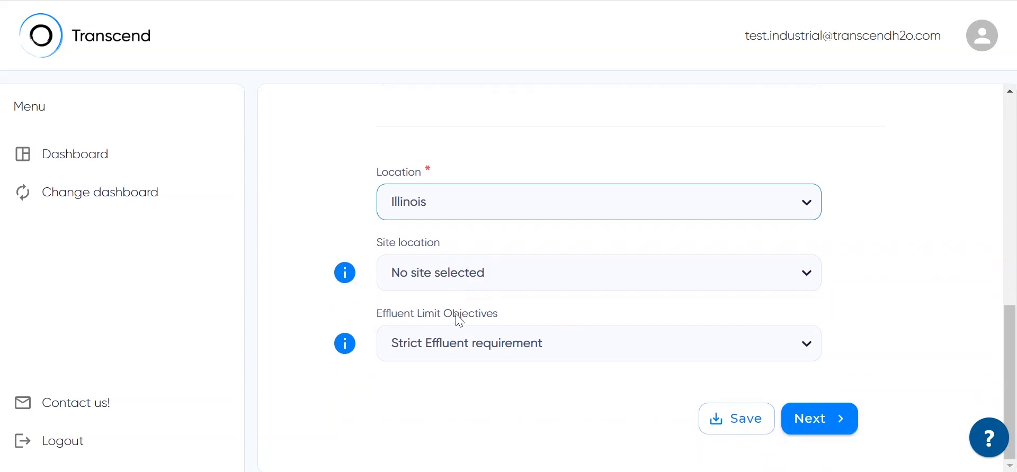
{"action": "left_click", "coordinate": [464, 282]}
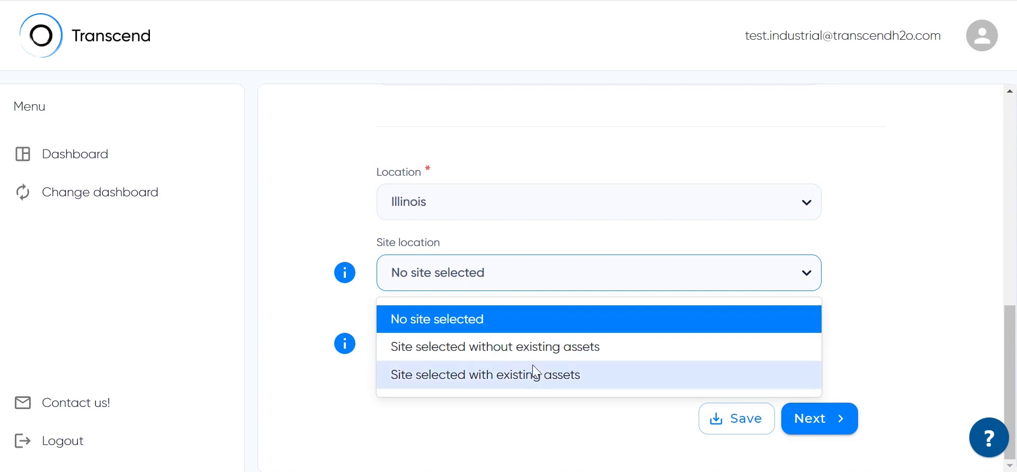
{"action": "left_click", "coordinate": [538, 319]}
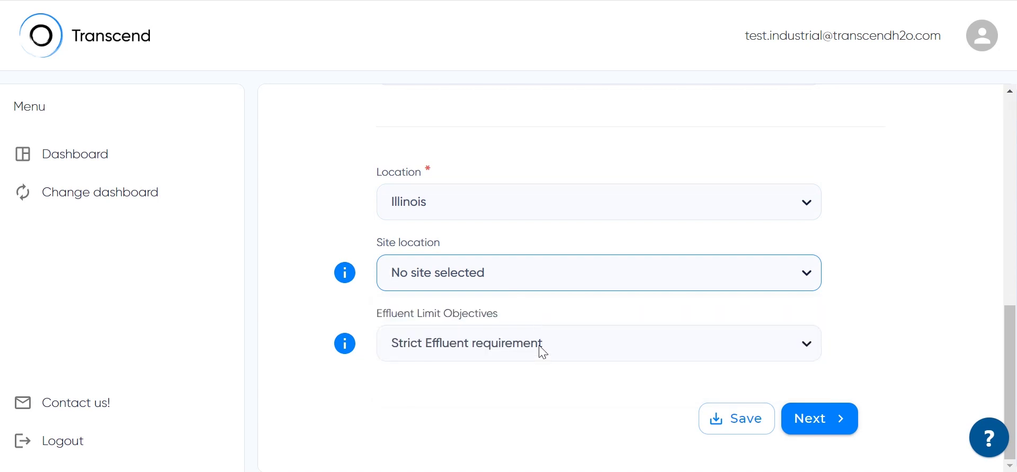
{"action": "left_click", "coordinate": [808, 424]}
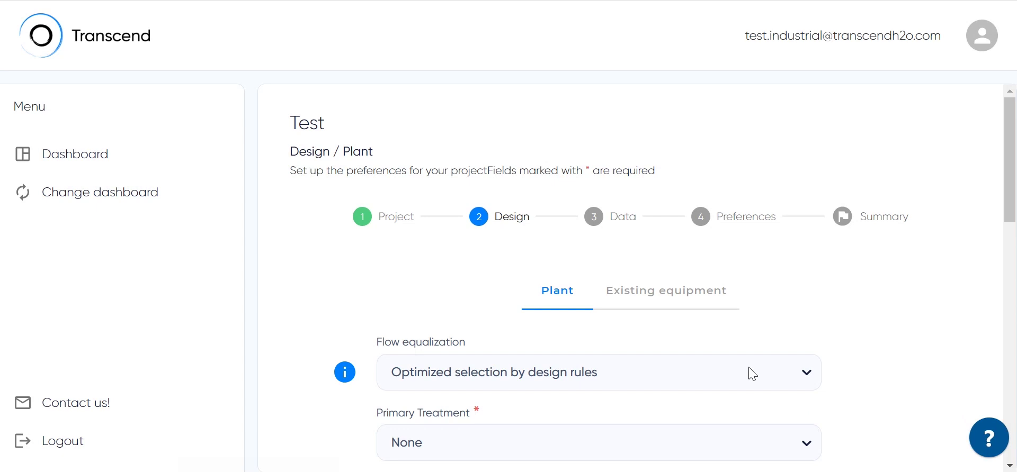
Step: Set flow equalization to upstream of primary treatment and choose Dissolved Air Flotation (Generic DAF) as the primary treatment
{"action": "scroll", "coordinate": [752, 374], "scroll_direction": "down", "scroll_amount": 2}
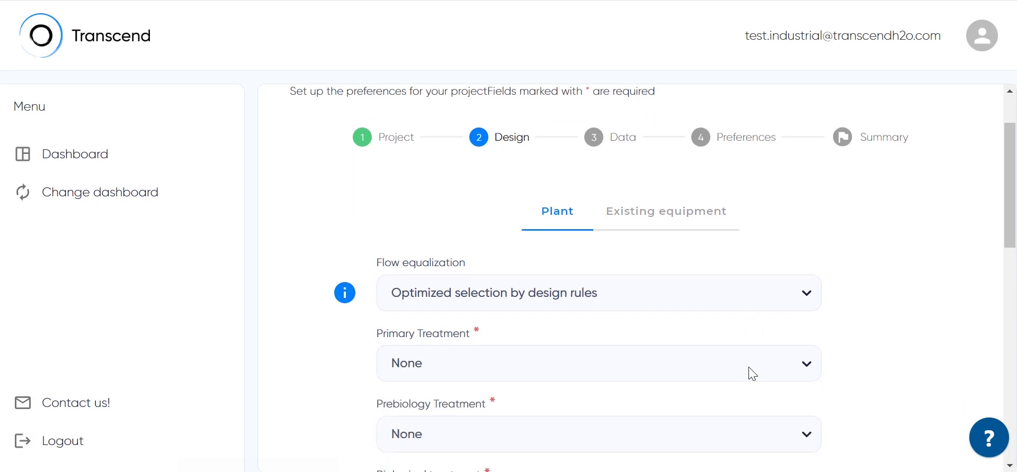
{"action": "left_click", "coordinate": [506, 299]}
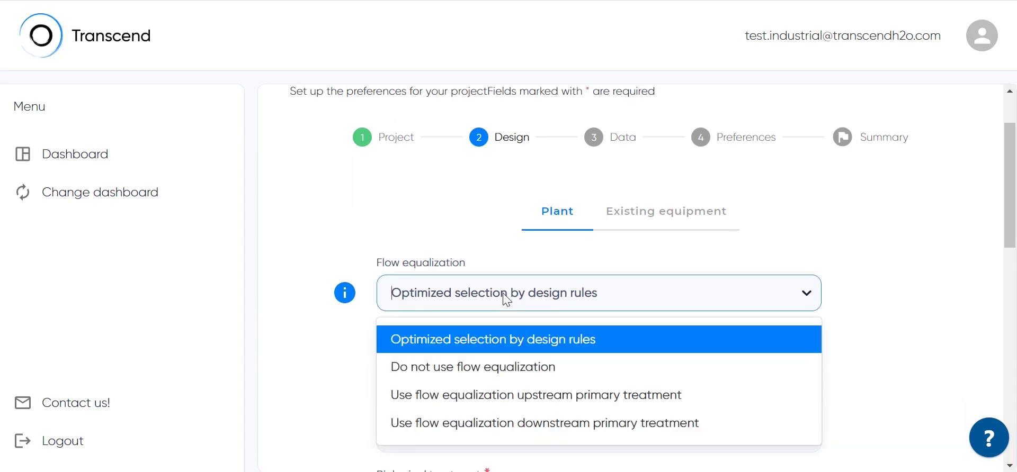
{"action": "left_click", "coordinate": [542, 401]}
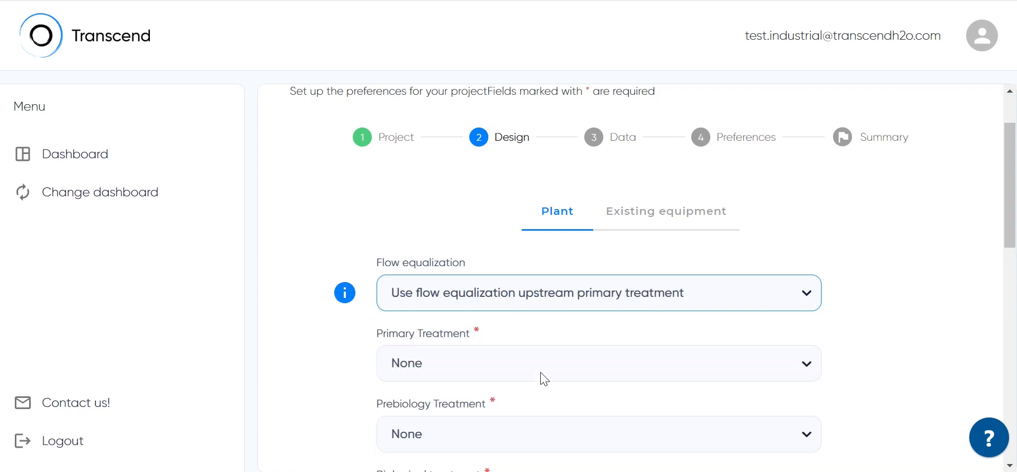
{"action": "scroll", "coordinate": [544, 378], "scroll_direction": "down", "scroll_amount": 2}
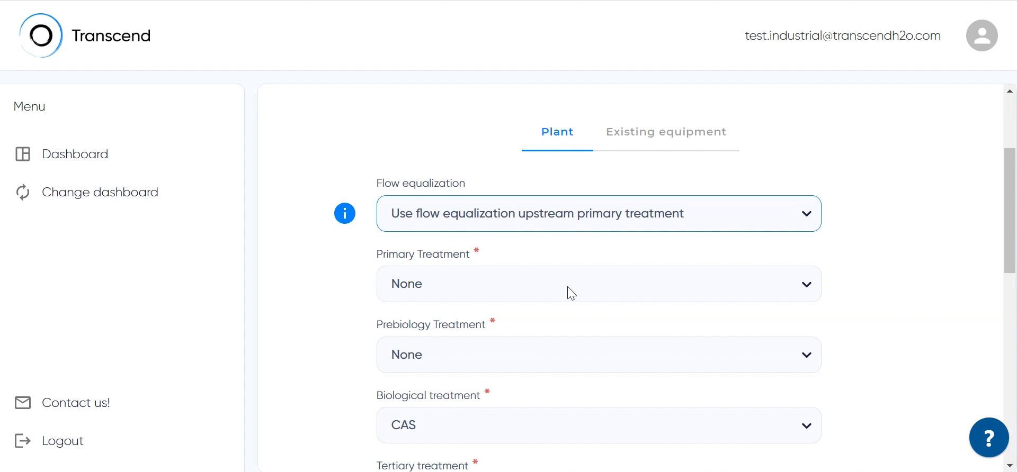
{"action": "left_click", "coordinate": [598, 221]}
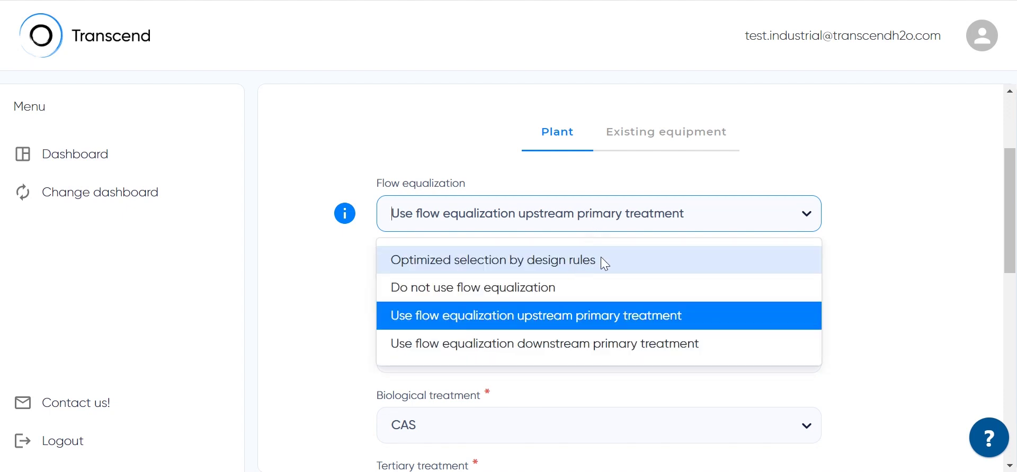
{"action": "left_click", "coordinate": [601, 316]}
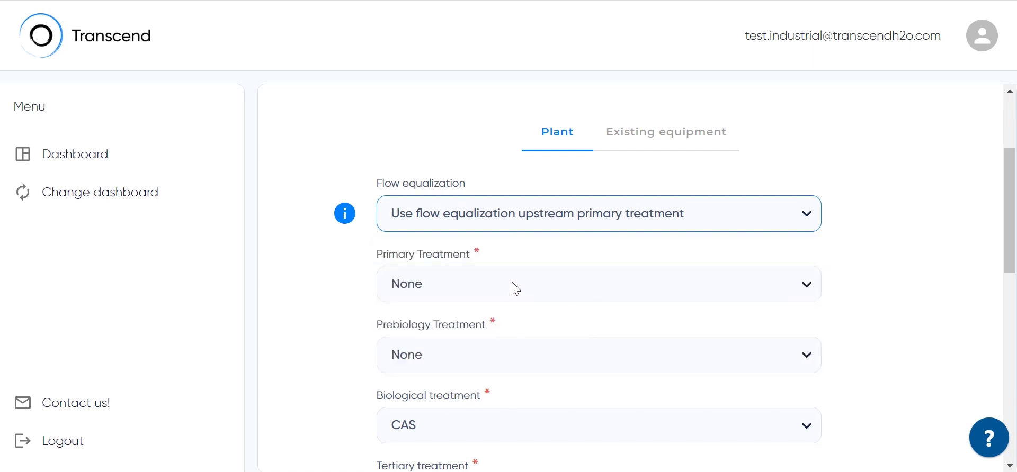
{"action": "left_click", "coordinate": [513, 289]}
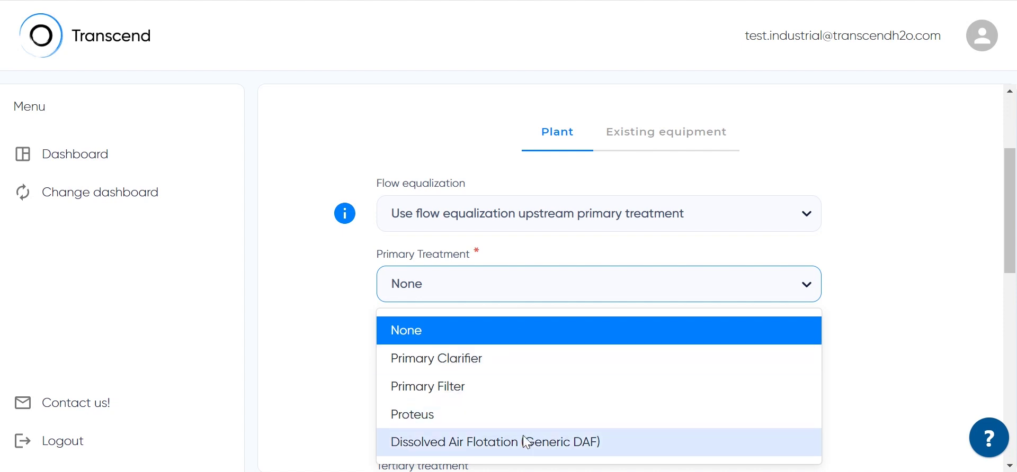
{"action": "left_click", "coordinate": [526, 445]}
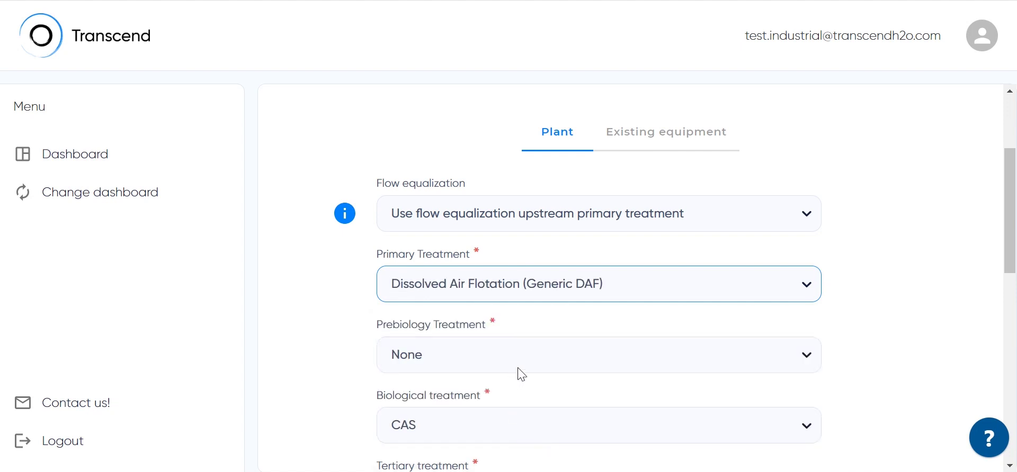
Step: Choose UASB as the prebiology treatment and CAS as the biological treatment
{"action": "scroll", "coordinate": [514, 340], "scroll_direction": "down", "scroll_amount": 2}
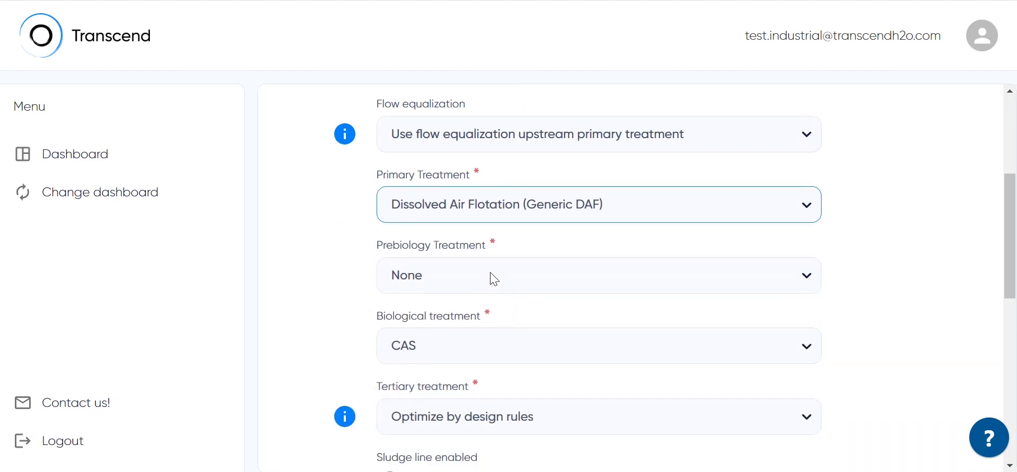
{"action": "left_click", "coordinate": [493, 278]}
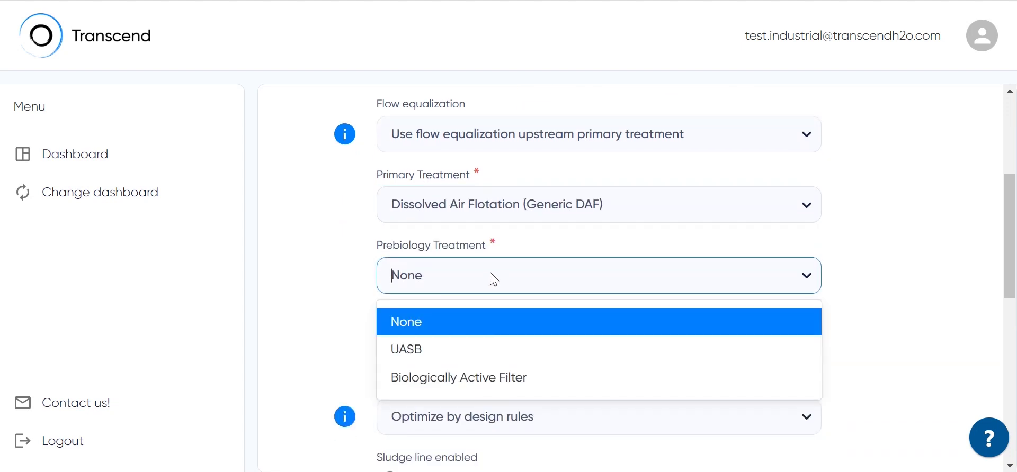
{"action": "left_click", "coordinate": [484, 359]}
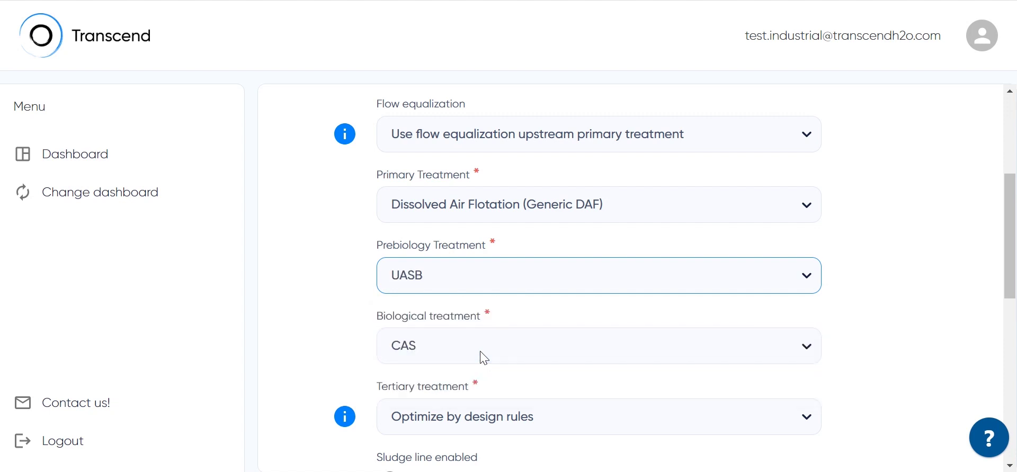
{"action": "left_click", "coordinate": [518, 327]}
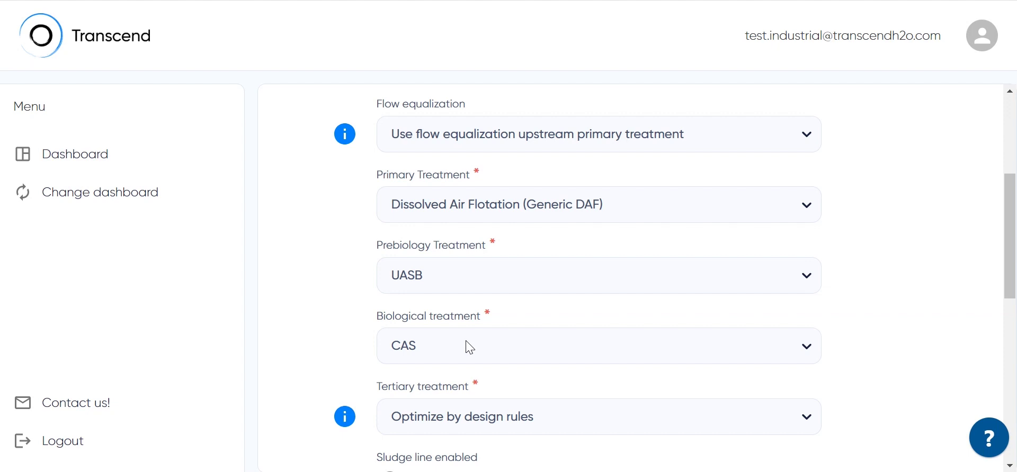
{"action": "left_click", "coordinate": [468, 347]}
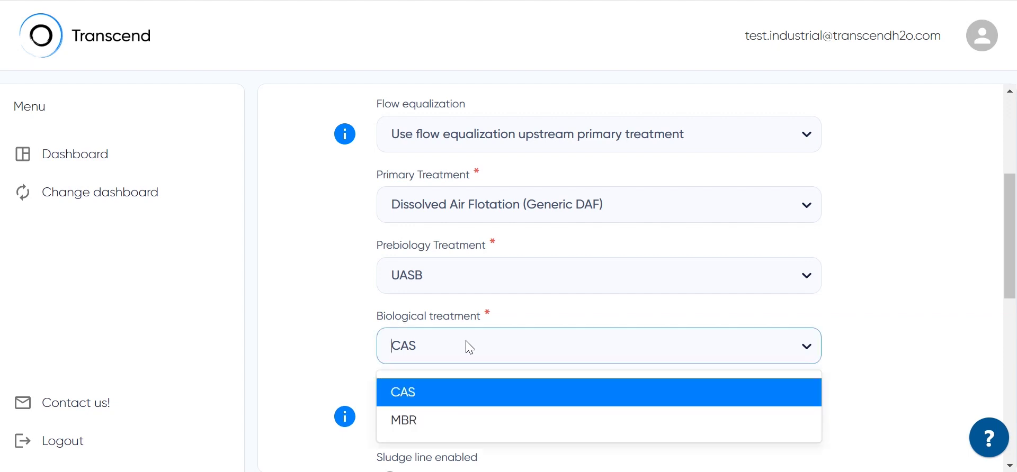
{"action": "left_click", "coordinate": [446, 393]}
Step: Set the plant's disinfection method to UV and expand the advanced design settings
{"action": "scroll", "coordinate": [456, 379], "scroll_direction": "down", "scroll_amount": 2}
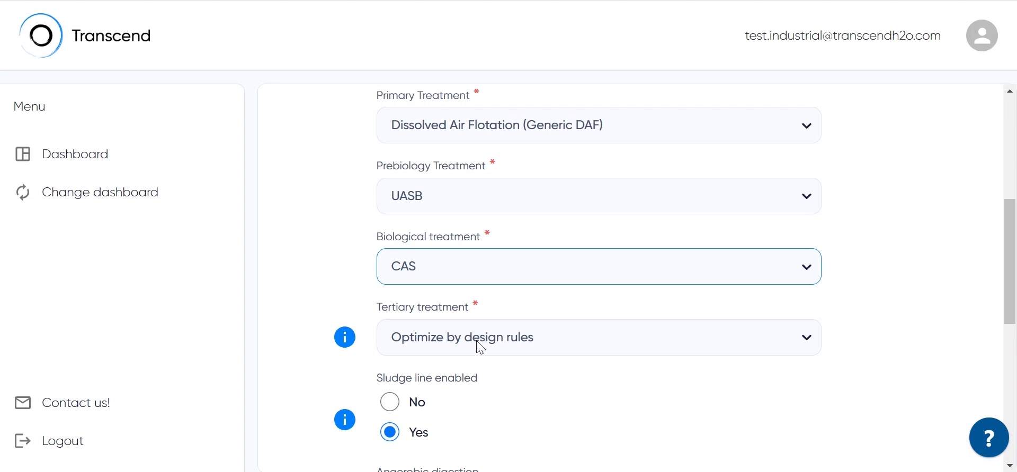
{"action": "scroll", "coordinate": [477, 347], "scroll_direction": "down", "scroll_amount": 2}
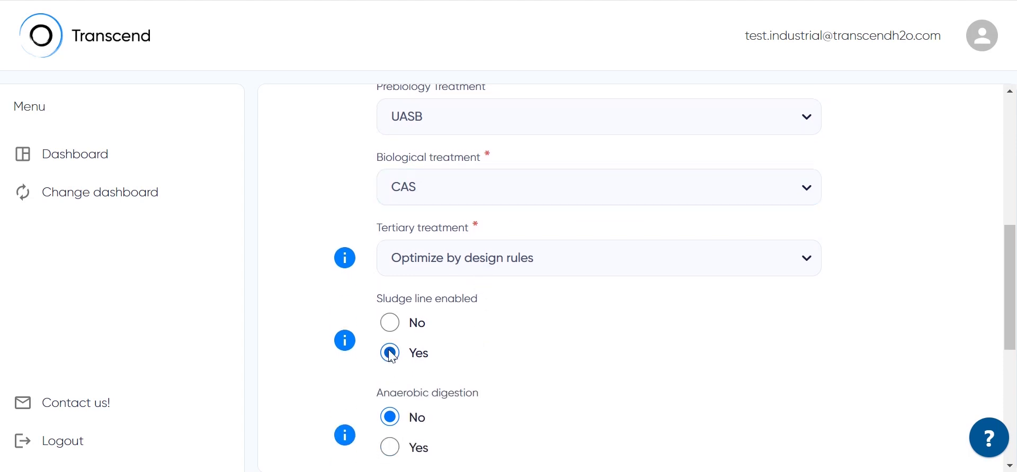
{"action": "scroll", "coordinate": [392, 358], "scroll_direction": "down", "scroll_amount": 2}
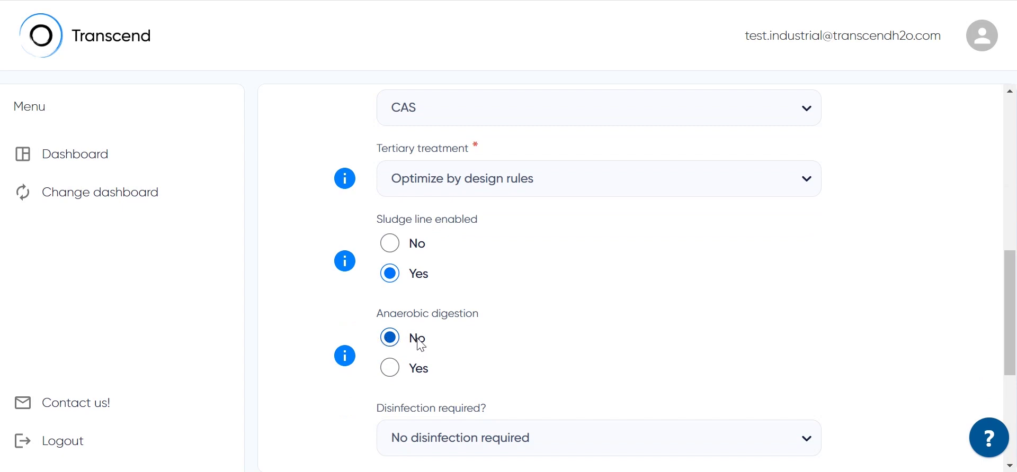
{"action": "scroll", "coordinate": [418, 347], "scroll_direction": "down", "scroll_amount": 3}
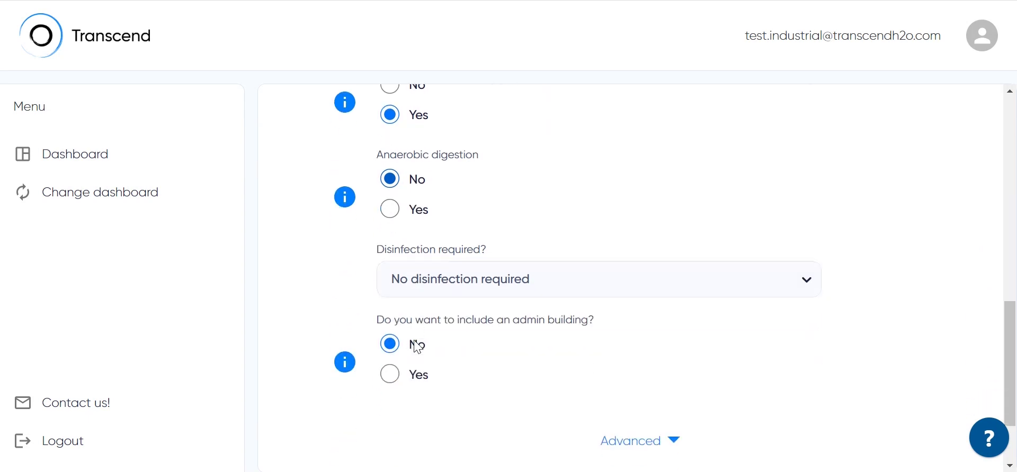
{"action": "left_click", "coordinate": [453, 282]}
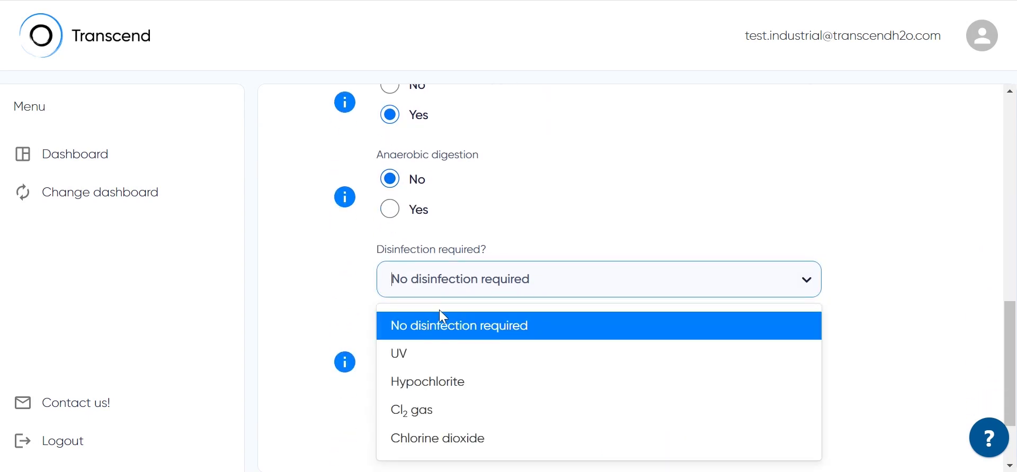
{"action": "left_click", "coordinate": [430, 352]}
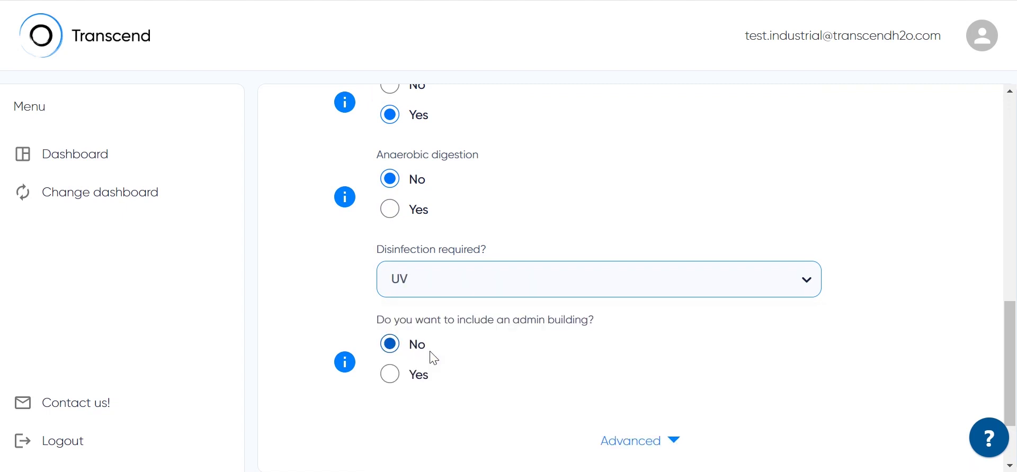
{"action": "scroll", "coordinate": [434, 359], "scroll_direction": "down", "scroll_amount": 2}
{"action": "left_click", "coordinate": [620, 364]}
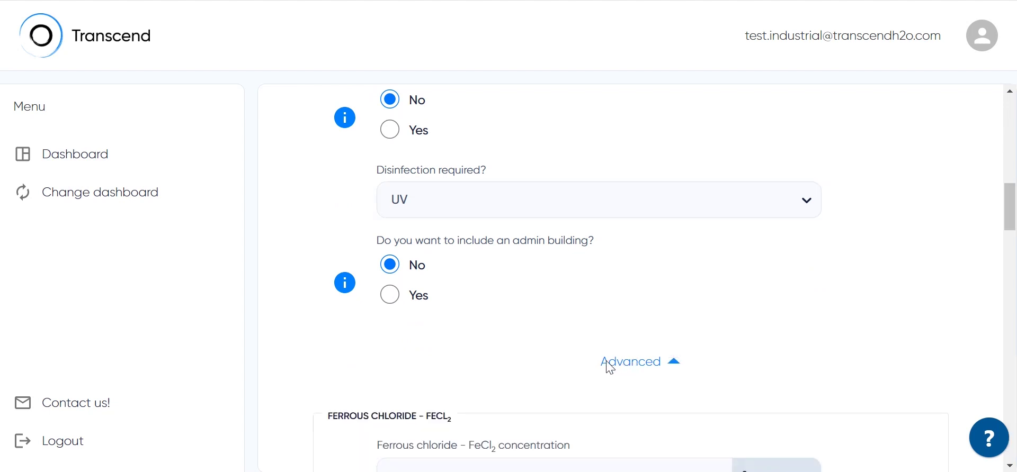
Step: Leave the advanced chemical concentration and density settings blank and continue to the Data stage
{"action": "scroll", "coordinate": [610, 366], "scroll_direction": "down", "scroll_amount": 20}
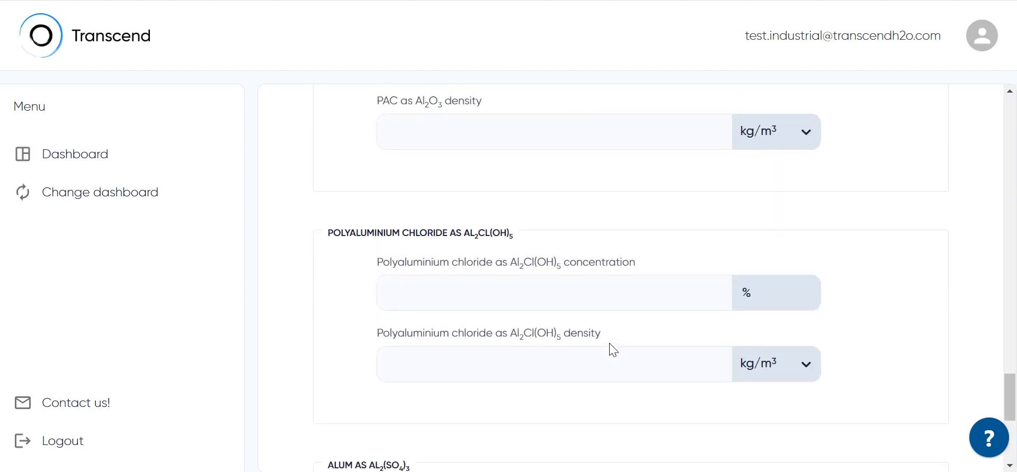
{"action": "scroll", "coordinate": [613, 351], "scroll_direction": "down", "scroll_amount": 4}
{"action": "left_click", "coordinate": [834, 419]}
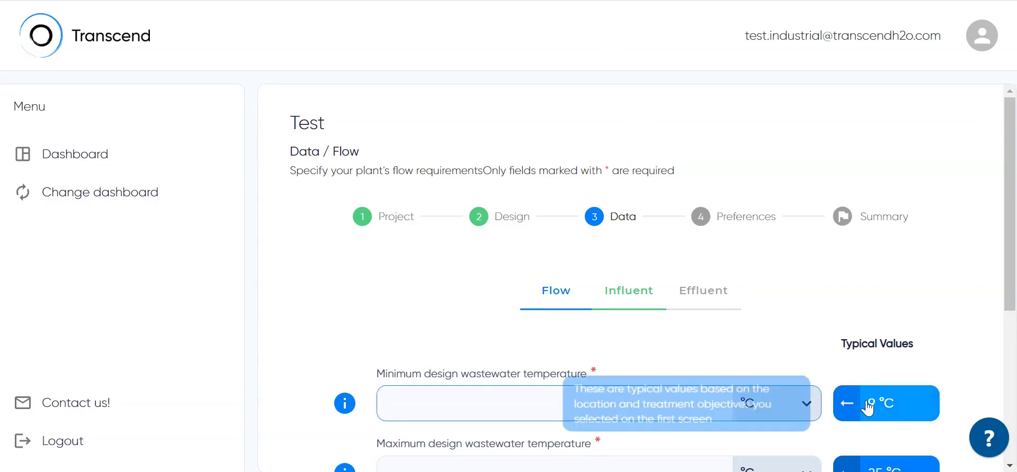
Step: Set the design wastewater temperature to 10 °C minimum and 30 °C maximum, and the biological system's design flow to 10000 m³/d
{"action": "scroll", "coordinate": [868, 409], "scroll_direction": "down", "scroll_amount": 3}
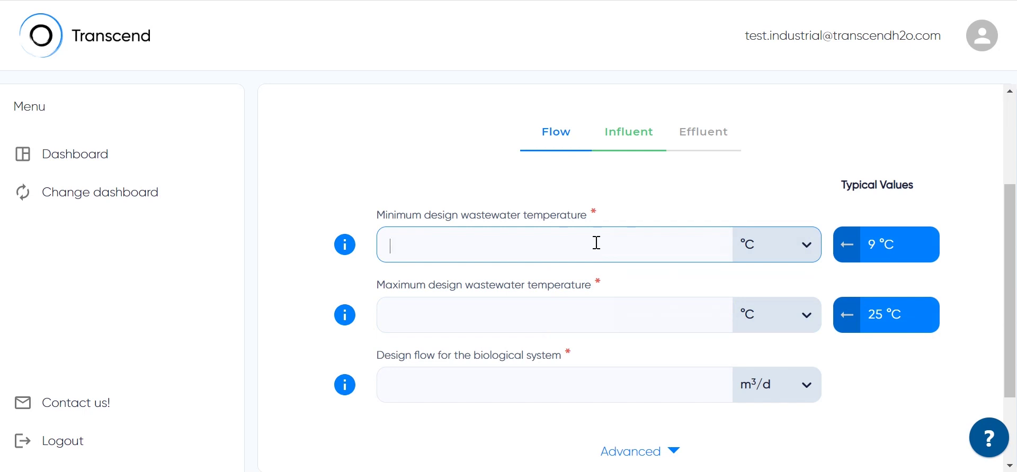
{"action": "type", "text": "10"}
{"action": "left_click", "coordinate": [523, 311]}
{"action": "type", "text": "30"}
{"action": "left_click", "coordinate": [490, 381]}
{"action": "type", "text": "10000"}
{"action": "scroll", "coordinate": [900, 398], "scroll_direction": "down", "scroll_amount": 2}
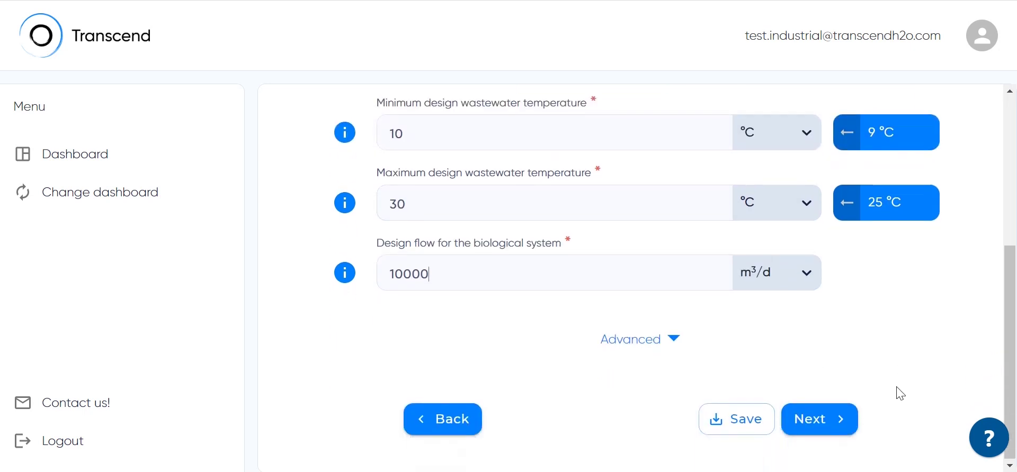
Step: Expand the advanced flow settings, leave the peak flows blank and continue to the influent data
{"action": "left_click", "coordinate": [670, 339]}
{"action": "scroll", "coordinate": [661, 341], "scroll_direction": "down", "scroll_amount": 3}
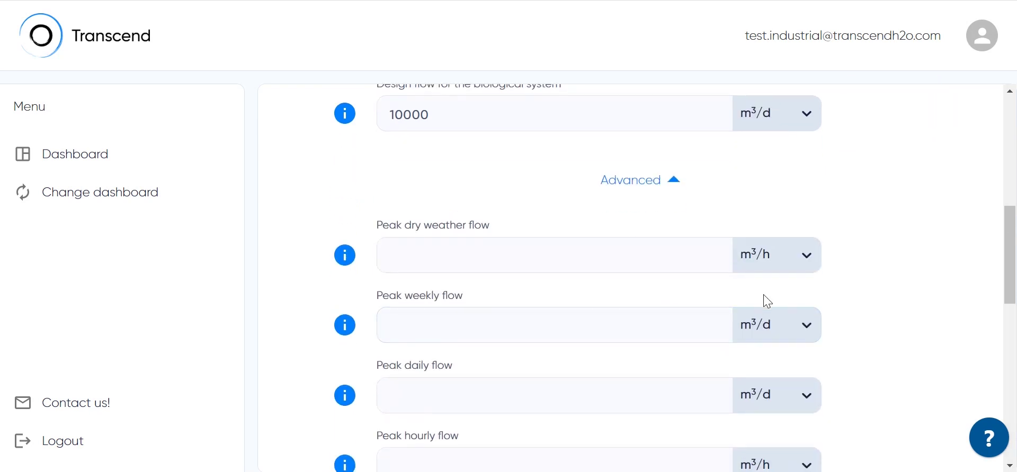
{"action": "scroll", "coordinate": [761, 303], "scroll_direction": "down", "scroll_amount": 6}
{"action": "left_click", "coordinate": [725, 303]}
{"action": "scroll", "coordinate": [901, 282], "scroll_direction": "down", "scroll_amount": 5}
{"action": "left_click", "coordinate": [819, 419]}
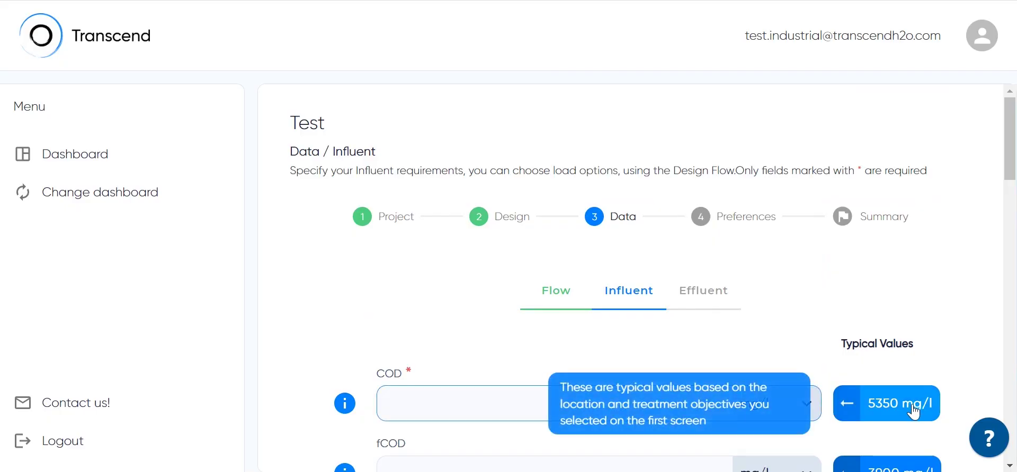
Step: Apply the typical influent values: COD 5350, fCOD 3900, VSS 1100, BOD5 3250 and TSS 1800 mg/l
{"action": "left_click", "coordinate": [912, 407]}
{"action": "scroll", "coordinate": [908, 409], "scroll_direction": "down", "scroll_amount": 5}
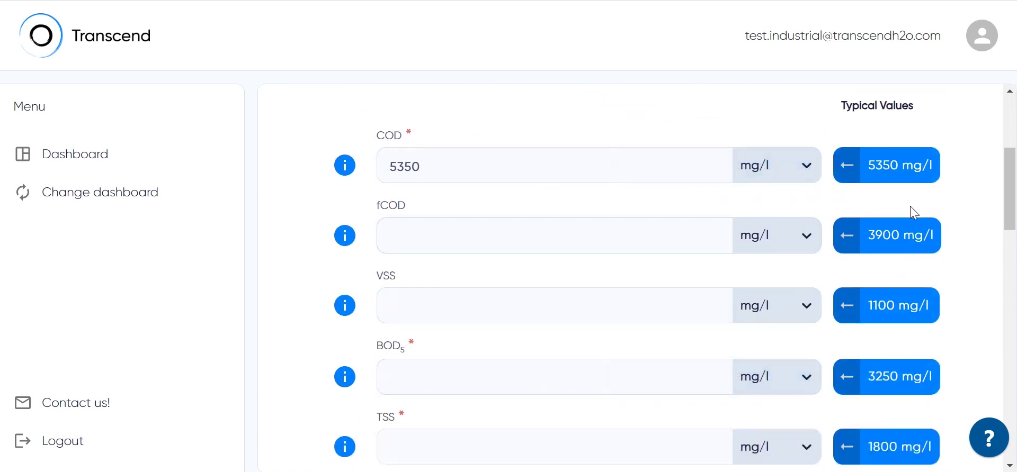
{"action": "left_click", "coordinate": [901, 243]}
{"action": "left_click", "coordinate": [898, 309]}
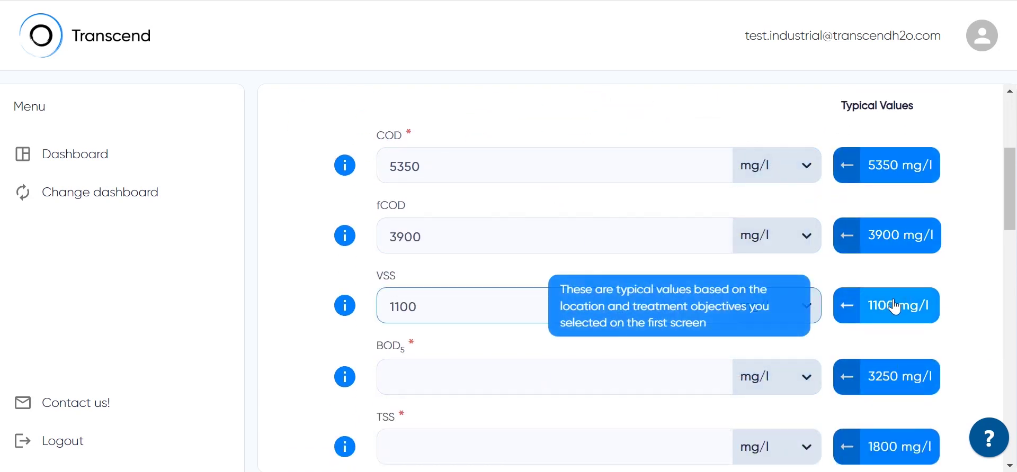
{"action": "left_click", "coordinate": [889, 382]}
{"action": "scroll", "coordinate": [887, 381], "scroll_direction": "down", "scroll_amount": 3}
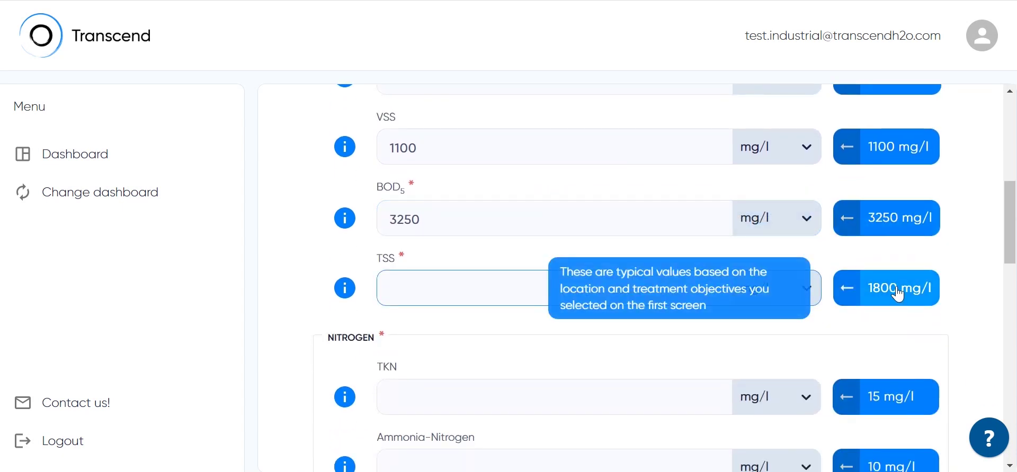
{"action": "left_click", "coordinate": [897, 292]}
Step: Examine the required nitrogen and phosphorous groups and the remaining fields of the influent form
{"action": "scroll", "coordinate": [364, 233], "scroll_direction": "down", "scroll_amount": 2}
{"action": "double_click", "coordinate": [363, 234]}
{"action": "scroll", "coordinate": [364, 237], "scroll_direction": "down", "scroll_amount": 3}
{"action": "scroll", "coordinate": [387, 297], "scroll_direction": "down", "scroll_amount": 3}
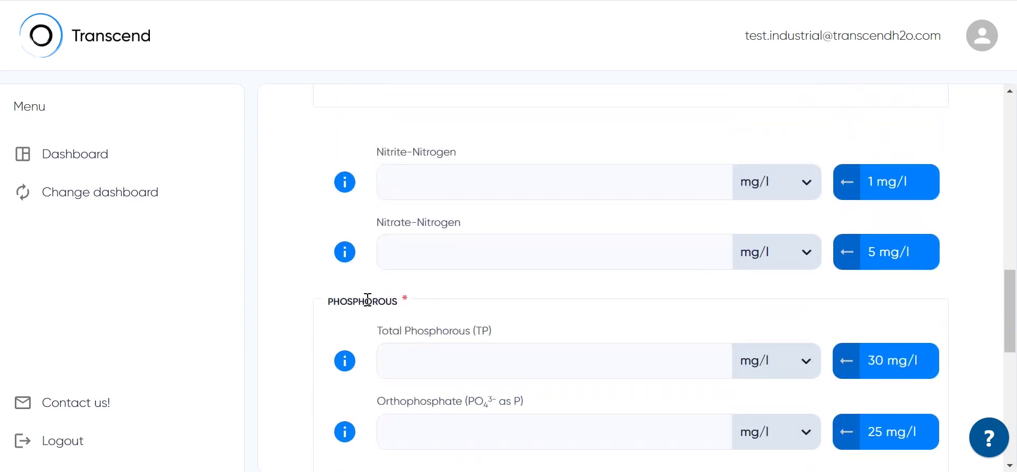
{"action": "double_click", "coordinate": [368, 301]}
{"action": "scroll", "coordinate": [368, 302], "scroll_direction": "down", "scroll_amount": 1}
{"action": "scroll", "coordinate": [368, 300], "scroll_direction": "down", "scroll_amount": 6}
{"action": "scroll", "coordinate": [381, 286], "scroll_direction": "up", "scroll_amount": 11}
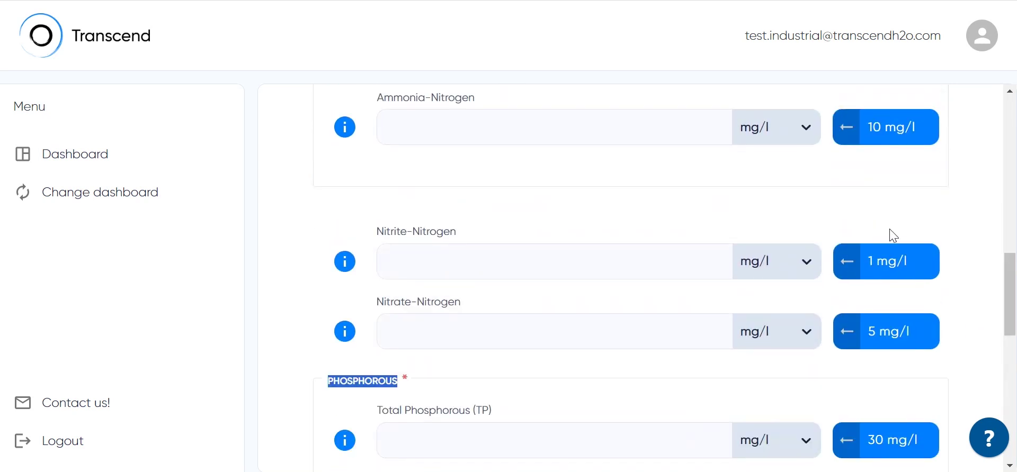
Step: Apply the typical influent nitrogen values: TKN 15, ammonia-nitrogen 10, nitrite-nitrogen 1 and nitrate-nitrogen 5 mg/l
{"action": "scroll", "coordinate": [892, 235], "scroll_direction": "up", "scroll_amount": 1}
{"action": "left_click", "coordinate": [890, 295]}
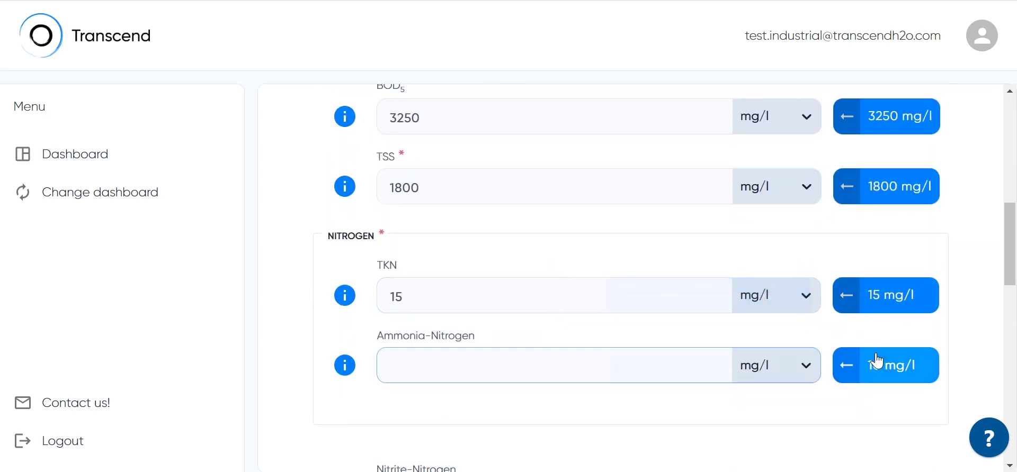
{"action": "left_click", "coordinate": [877, 367]}
{"action": "scroll", "coordinate": [877, 366], "scroll_direction": "down", "scroll_amount": 5}
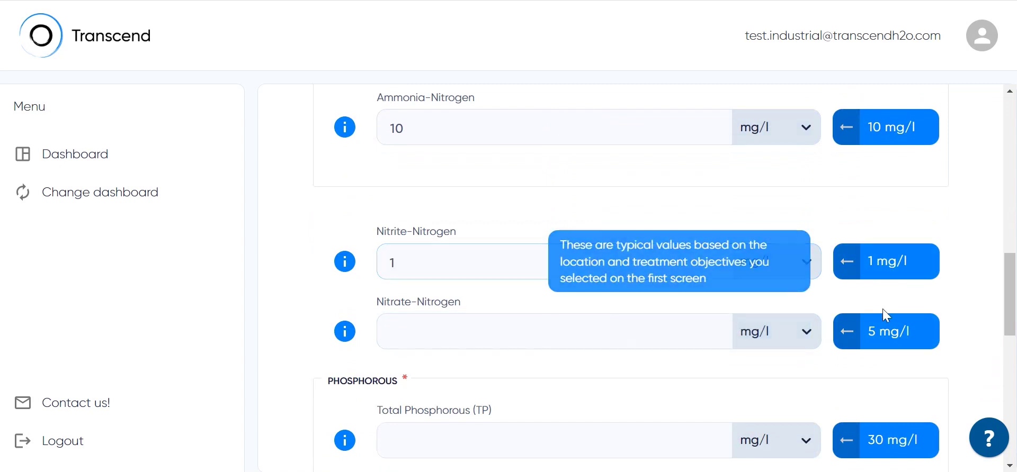
{"action": "left_click", "coordinate": [886, 261]}
{"action": "left_click", "coordinate": [885, 342]}
Step: Apply the typical influent phosphorous values: total phosphorous 30 mg/l and orthophosphate 25 mg/l
{"action": "scroll", "coordinate": [882, 318], "scroll_direction": "down", "scroll_amount": 3}
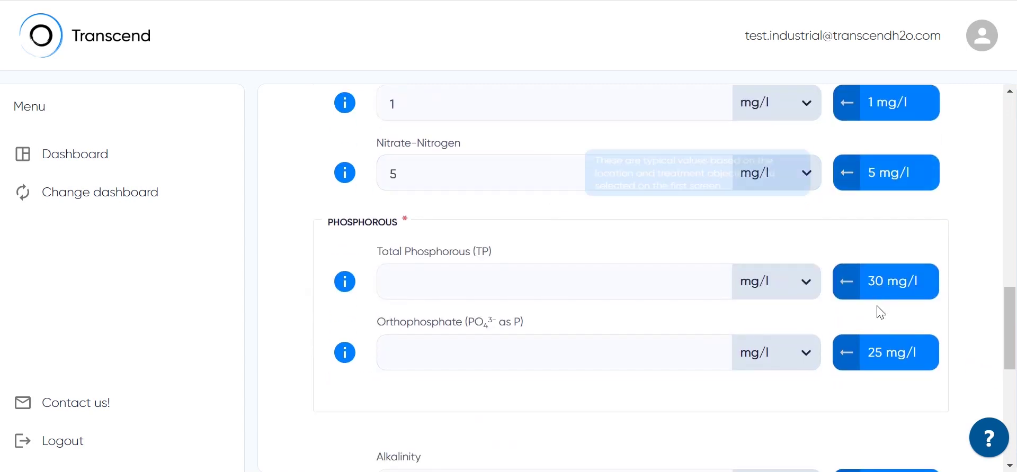
{"action": "left_click", "coordinate": [886, 279]}
{"action": "scroll", "coordinate": [871, 366], "scroll_direction": "down", "scroll_amount": 3}
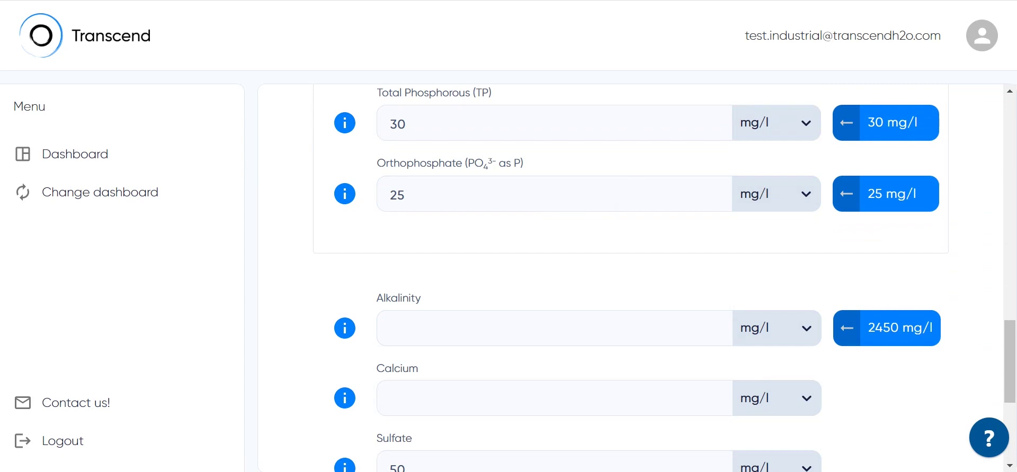
Step: Apply the typical alkalinity of 2450 mg/l and average pH of 6, and continue to the effluent data
{"action": "scroll", "coordinate": [772, 359], "scroll_direction": "down", "scroll_amount": 3}
{"action": "left_click", "coordinate": [869, 175]}
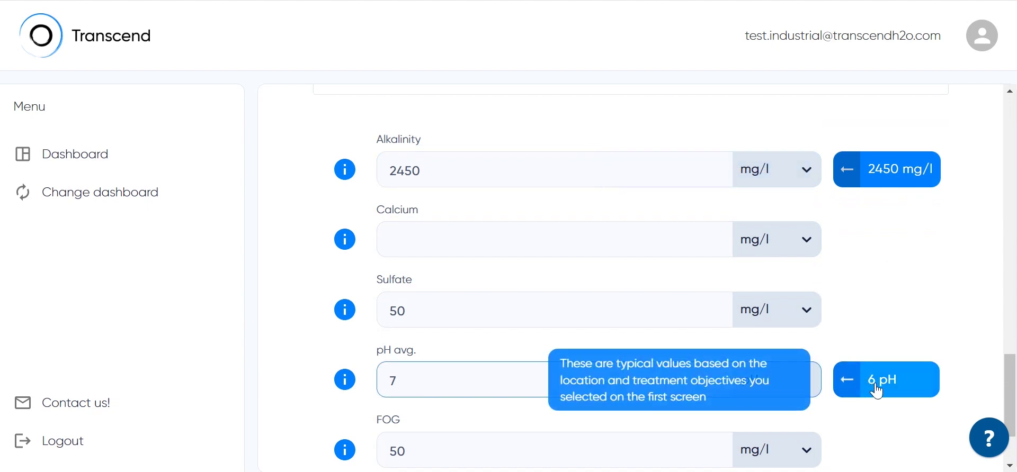
{"action": "scroll", "coordinate": [869, 375], "scroll_direction": "down", "scroll_amount": 2}
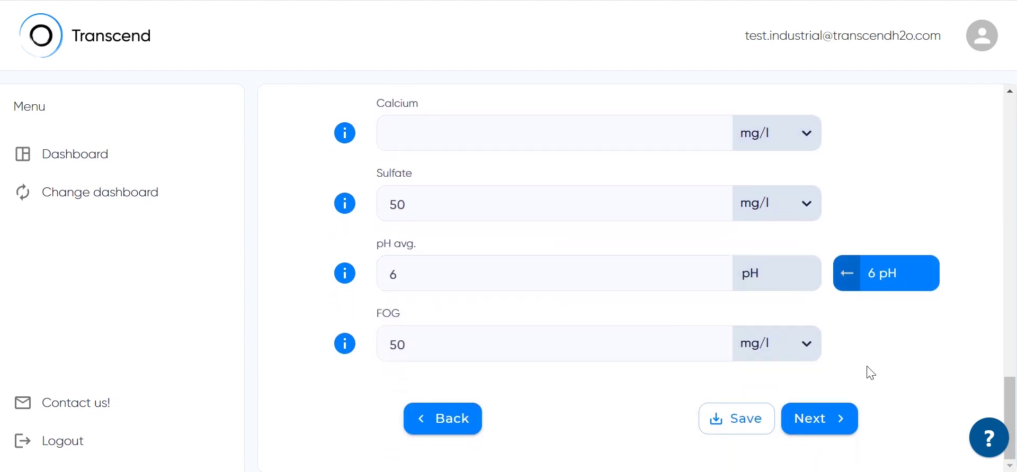
{"action": "left_click", "coordinate": [821, 419]}
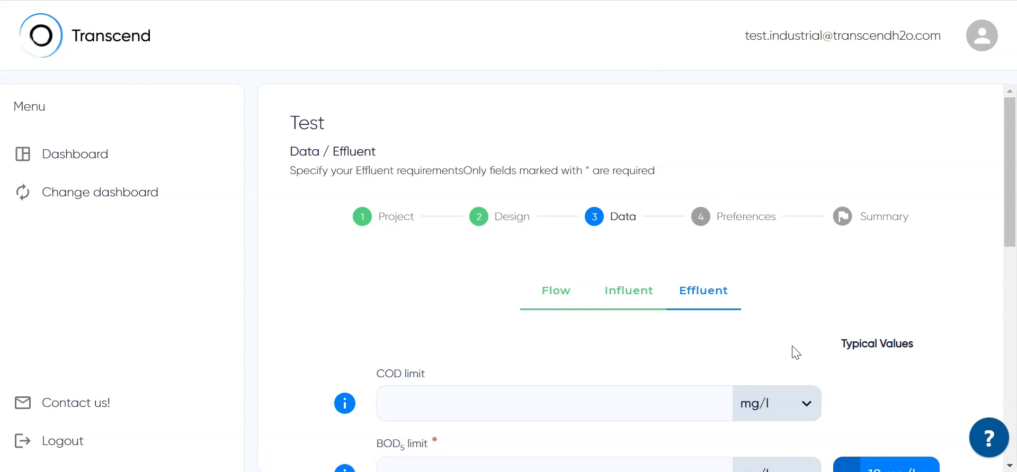
Step: Apply the typical effluent limits: BOD5 10, TSS 10, total phosphorous 1, TN 10 and ammonia-nitrogen 1 mg/l
{"action": "scroll", "coordinate": [792, 350], "scroll_direction": "down", "scroll_amount": 3}
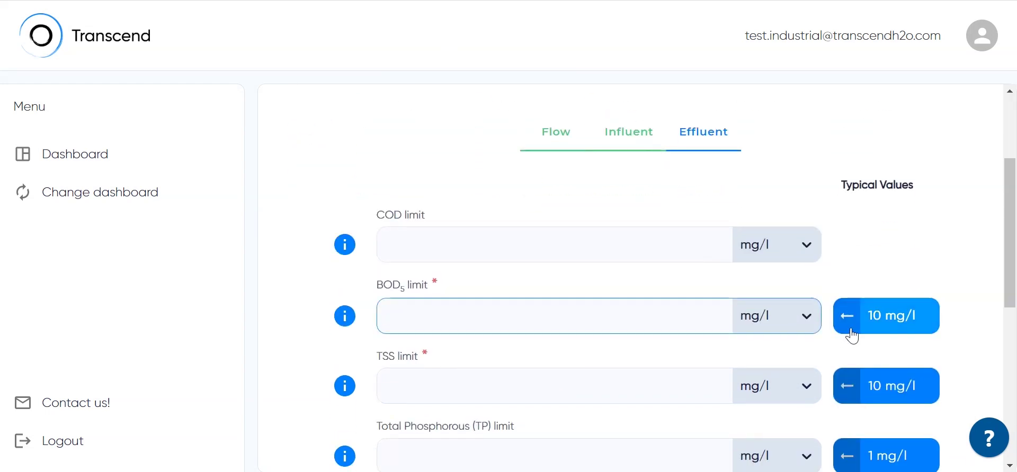
{"action": "left_click", "coordinate": [893, 324]}
{"action": "left_click", "coordinate": [878, 391]}
{"action": "scroll", "coordinate": [877, 387], "scroll_direction": "down", "scroll_amount": 2}
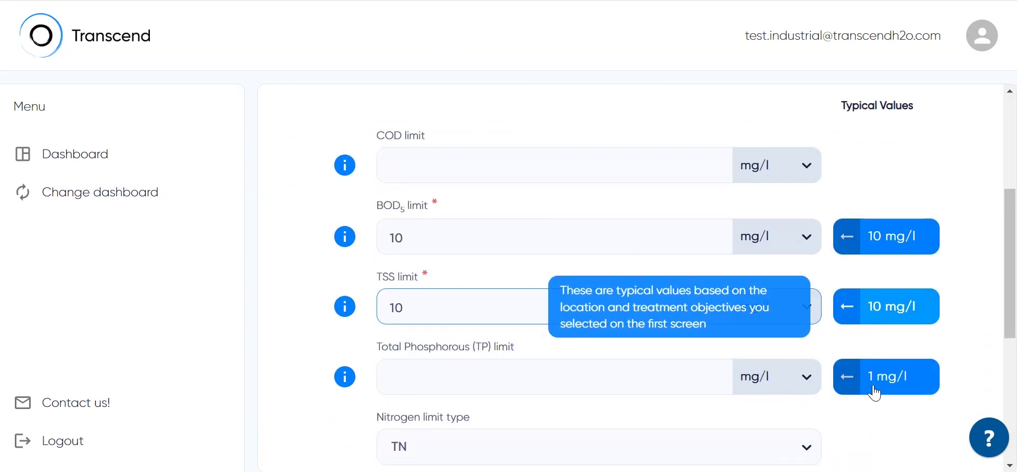
{"action": "scroll", "coordinate": [848, 378], "scroll_direction": "down", "scroll_amount": 2}
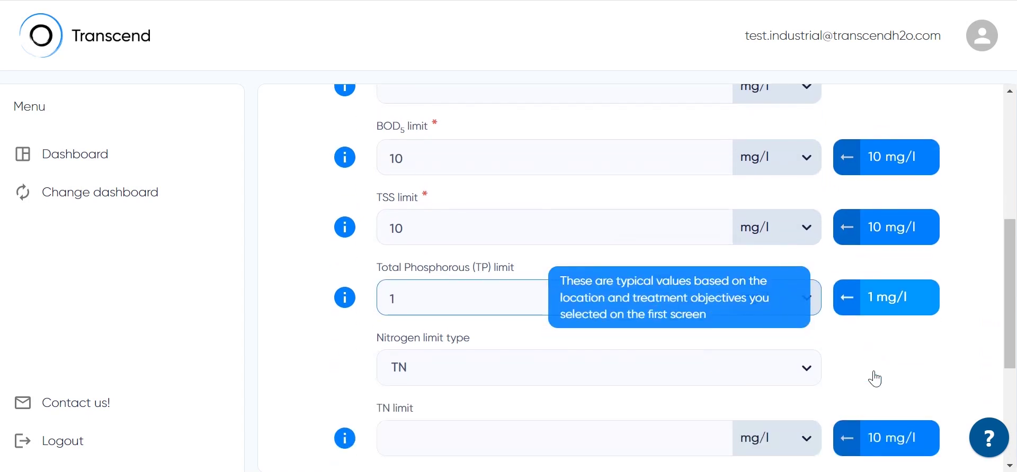
{"action": "scroll", "coordinate": [876, 377], "scroll_direction": "down", "scroll_amount": 2}
{"action": "scroll", "coordinate": [875, 379], "scroll_direction": "down", "scroll_amount": 2}
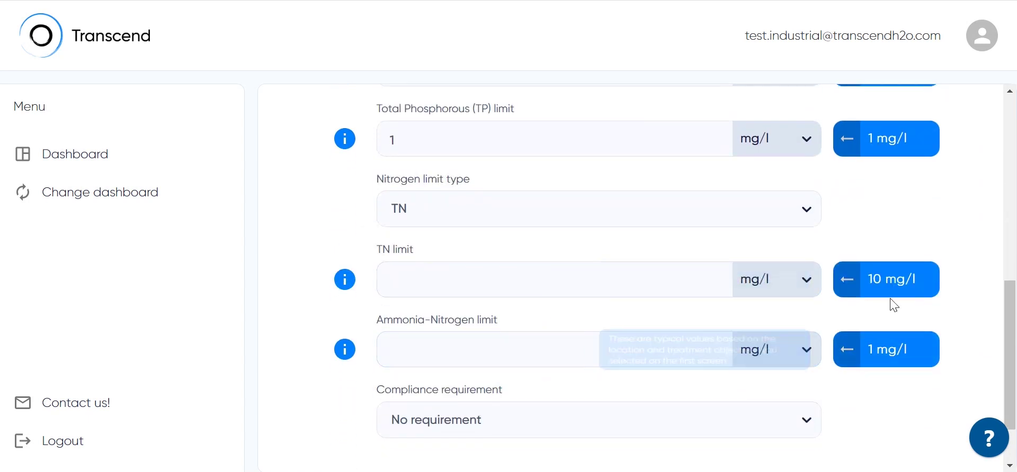
{"action": "left_click", "coordinate": [891, 286]}
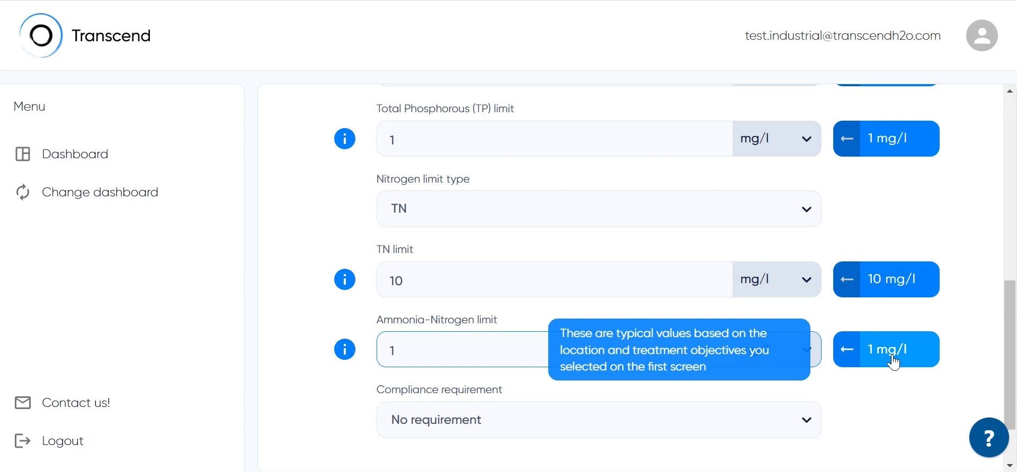
Step: Check the compliance requirement options for the effluent and continue to the Preferences stage
{"action": "scroll", "coordinate": [890, 363], "scroll_direction": "down", "scroll_amount": 2}
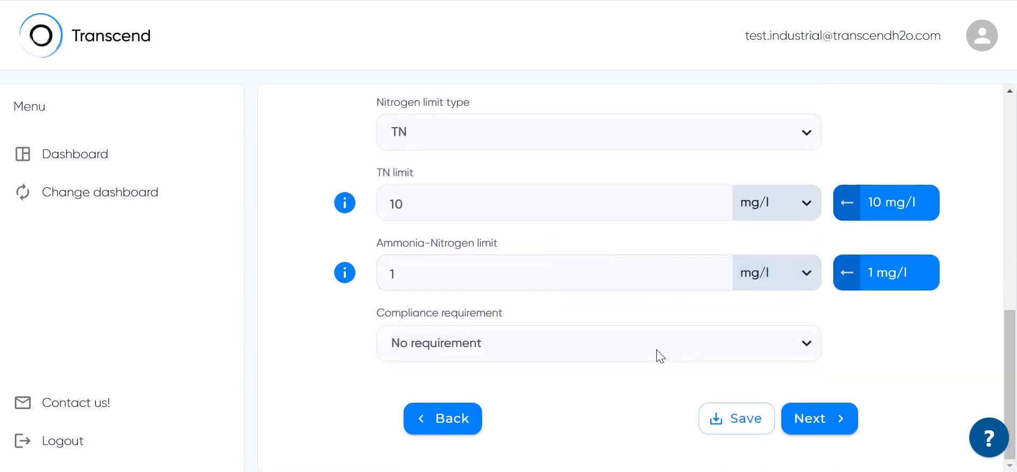
{"action": "left_click", "coordinate": [653, 352]}
{"action": "scroll", "coordinate": [644, 357], "scroll_direction": "down", "scroll_amount": 2}
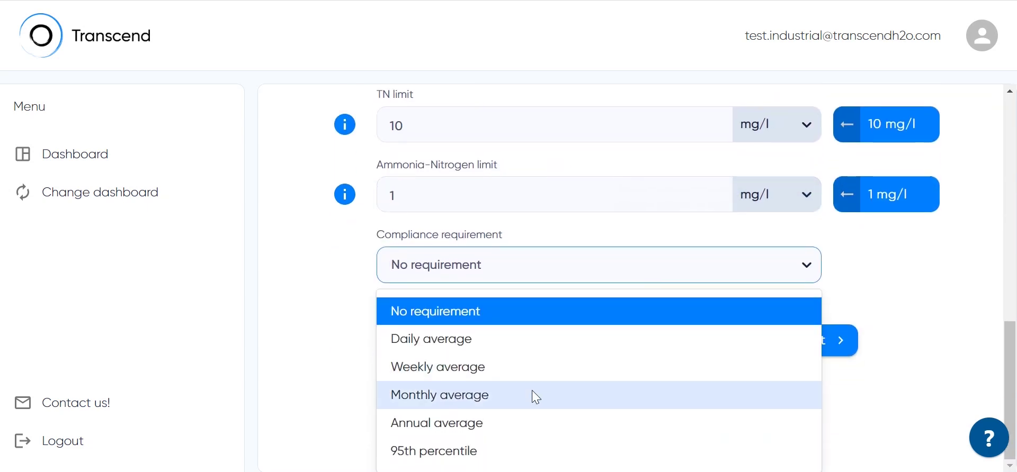
{"action": "left_click", "coordinate": [532, 351]}
{"action": "left_click", "coordinate": [830, 423]}
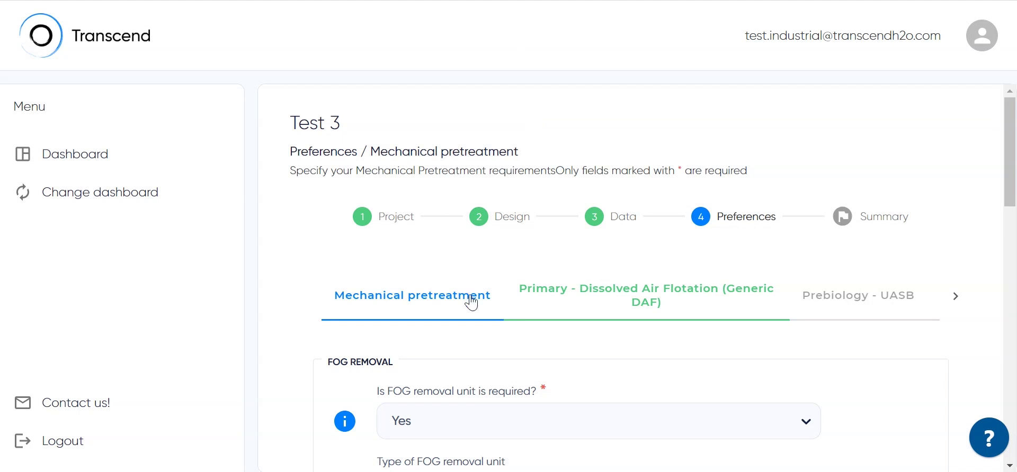
Step: Keep the FOG removal unit required with type Custom, and continue to the primary Dissolved Air Flotation preferences
{"action": "scroll", "coordinate": [470, 303], "scroll_direction": "down", "scroll_amount": 3}
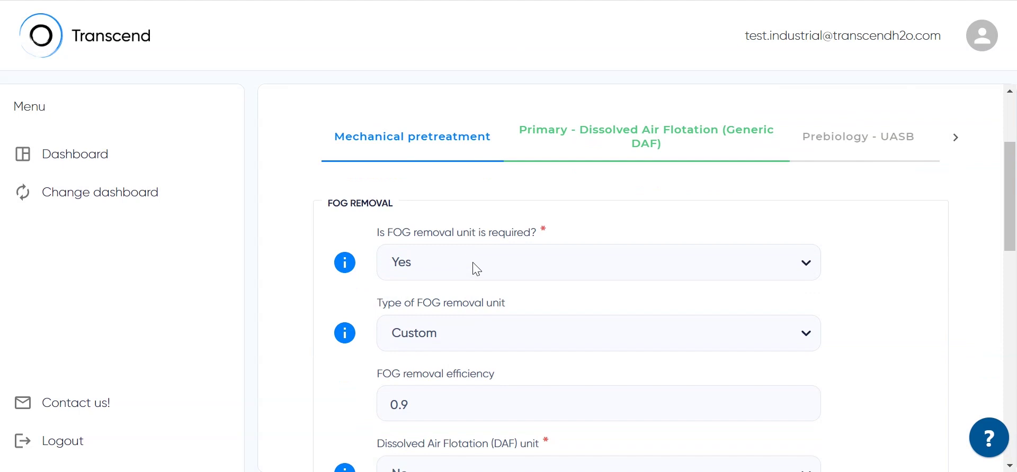
{"action": "scroll", "coordinate": [473, 269], "scroll_direction": "down", "scroll_amount": 2}
{"action": "left_click", "coordinate": [488, 184]}
{"action": "left_click", "coordinate": [488, 184]}
{"action": "left_click", "coordinate": [467, 258]}
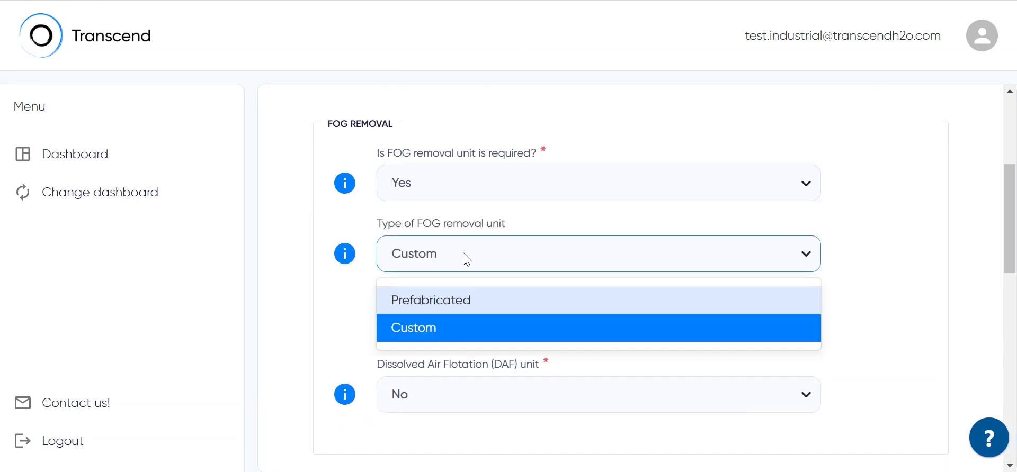
{"action": "left_click", "coordinate": [451, 332]}
{"action": "scroll", "coordinate": [477, 301], "scroll_direction": "down", "scroll_amount": 1}
{"action": "scroll", "coordinate": [486, 300], "scroll_direction": "down", "scroll_amount": 10}
{"action": "left_click", "coordinate": [822, 420]}
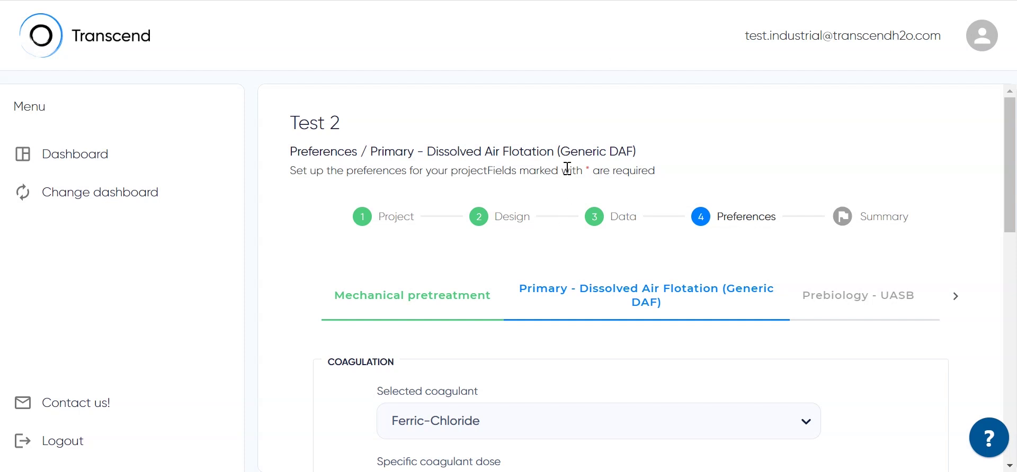
Step: Set the specific coagulant dose to 200 mL/L and check the permitted dose range
{"action": "scroll", "coordinate": [626, 391], "scroll_direction": "down", "scroll_amount": 3}
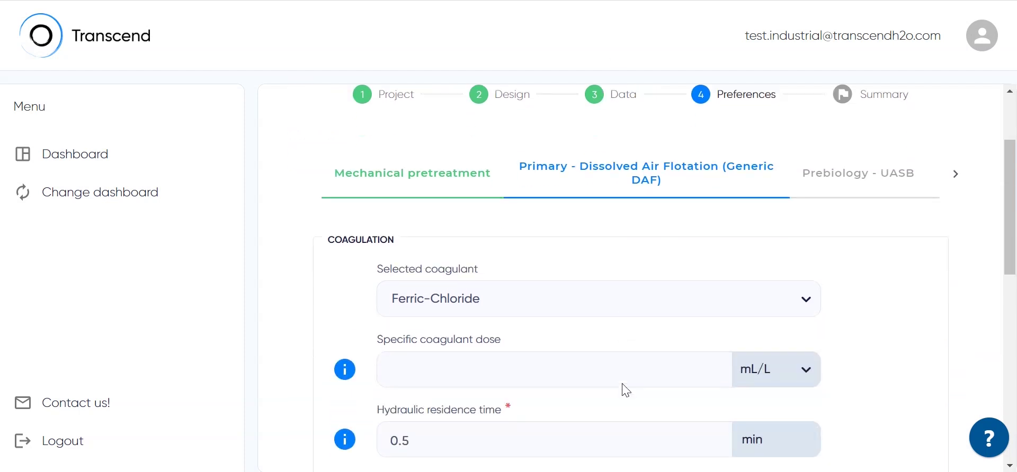
{"action": "left_click", "coordinate": [612, 333]}
{"action": "type", "text": "200"}
{"action": "left_click", "coordinate": [345, 337]}
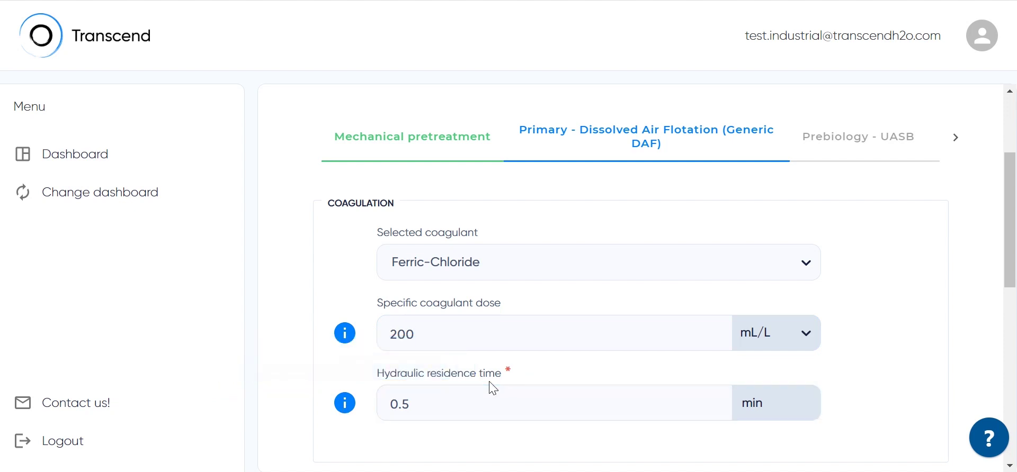
{"action": "scroll", "coordinate": [488, 386], "scroll_direction": "down", "scroll_amount": 9}
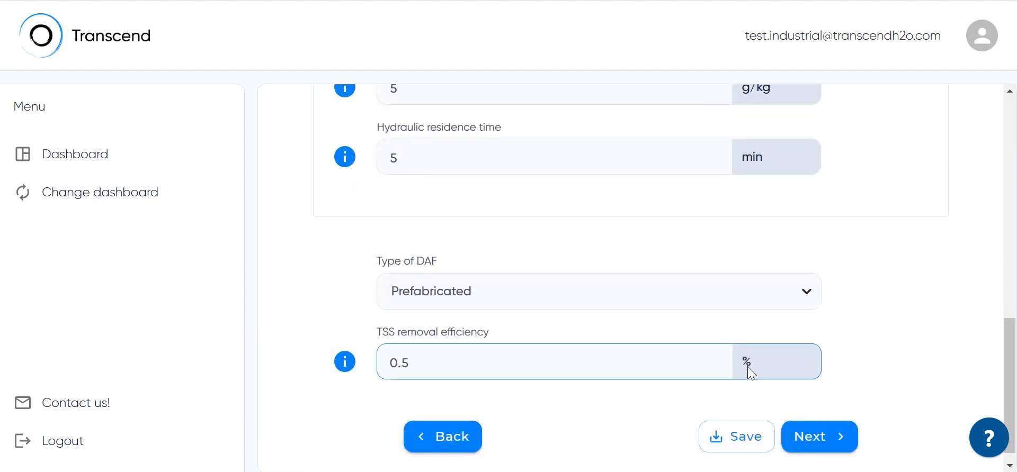
{"action": "scroll", "coordinate": [641, 318], "scroll_direction": "up", "scroll_amount": 6}
{"action": "scroll", "coordinate": [640, 318], "scroll_direction": "up", "scroll_amount": 4}
{"action": "triple_click", "coordinate": [600, 407]}
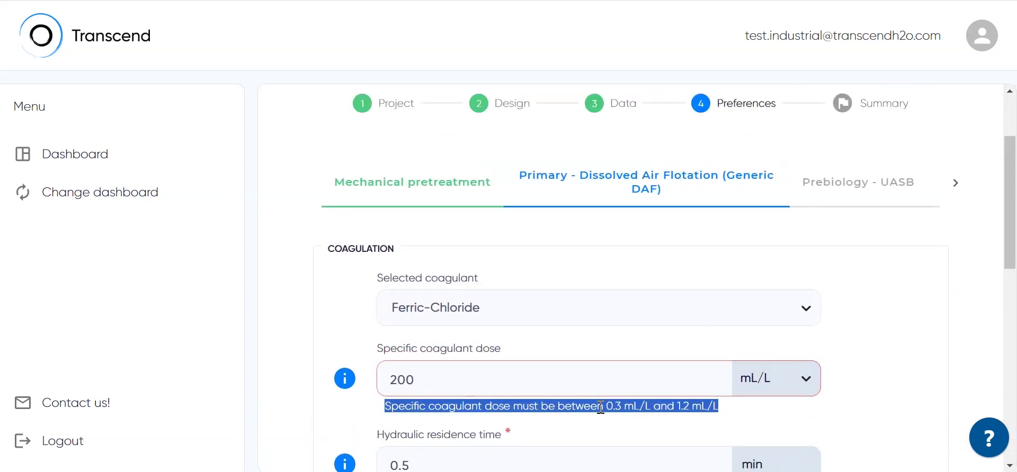
Step: Set the specific coagulant dose to 1 mL/L and continue to the UASB prebiology preferences
{"action": "scroll", "coordinate": [465, 220], "scroll_direction": "down", "scroll_amount": 3}
{"action": "double_click", "coordinate": [466, 220]}
{"action": "type", "text": "1"}
{"action": "scroll", "coordinate": [554, 272], "scroll_direction": "down", "scroll_amount": 8}
{"action": "left_click", "coordinate": [816, 427]}
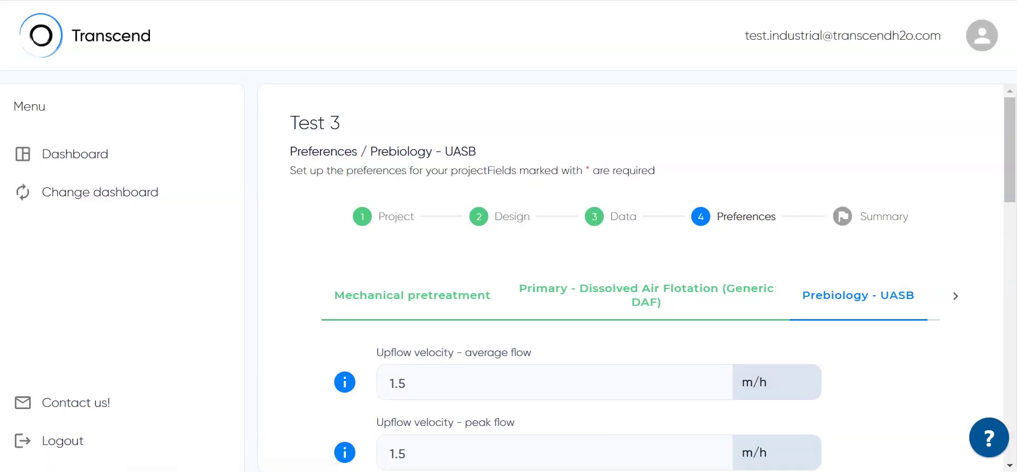
Step: Keep the default UASB prebiology preferences and continue to the Influent Conditioning preferences
{"action": "scroll", "coordinate": [705, 270], "scroll_direction": "down", "scroll_amount": 5}
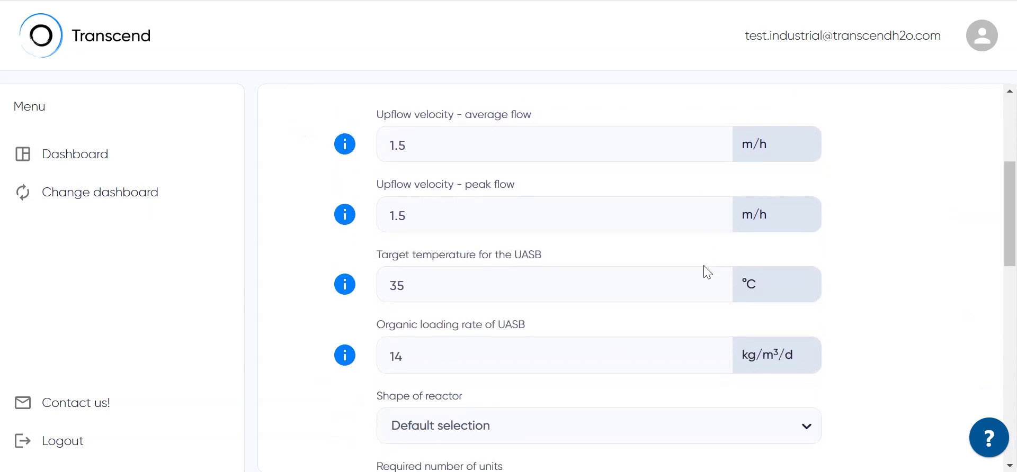
{"action": "scroll", "coordinate": [708, 272], "scroll_direction": "down", "scroll_amount": 10}
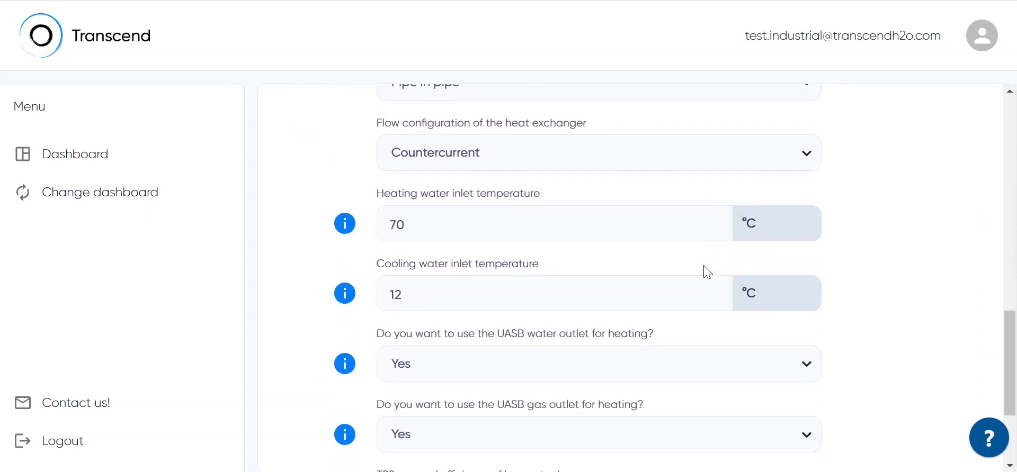
{"action": "scroll", "coordinate": [704, 269], "scroll_direction": "down", "scroll_amount": 3}
{"action": "left_click", "coordinate": [803, 426]}
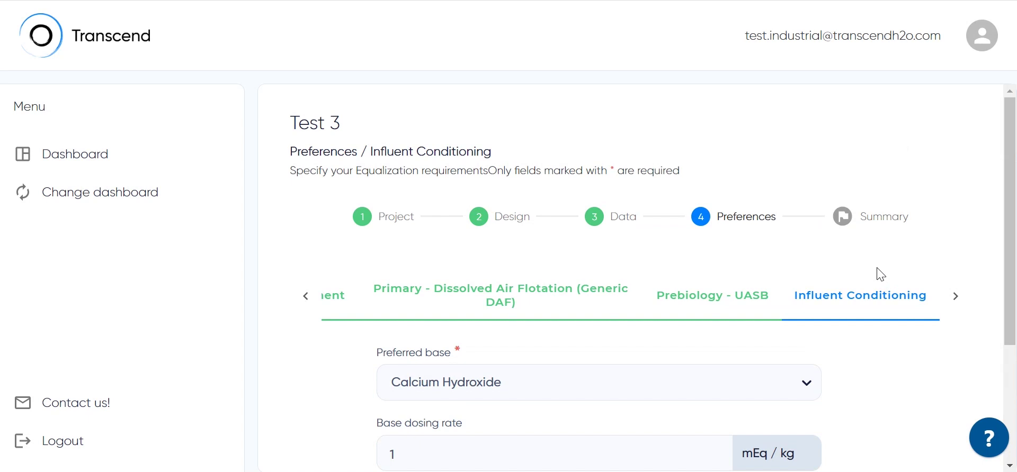
Step: Keep Calcium Hydroxide as the preferred base with the default dosing settings, and continue to the Biological Treatment - CAS preferences
{"action": "scroll", "coordinate": [878, 271], "scroll_direction": "down", "scroll_amount": 3}
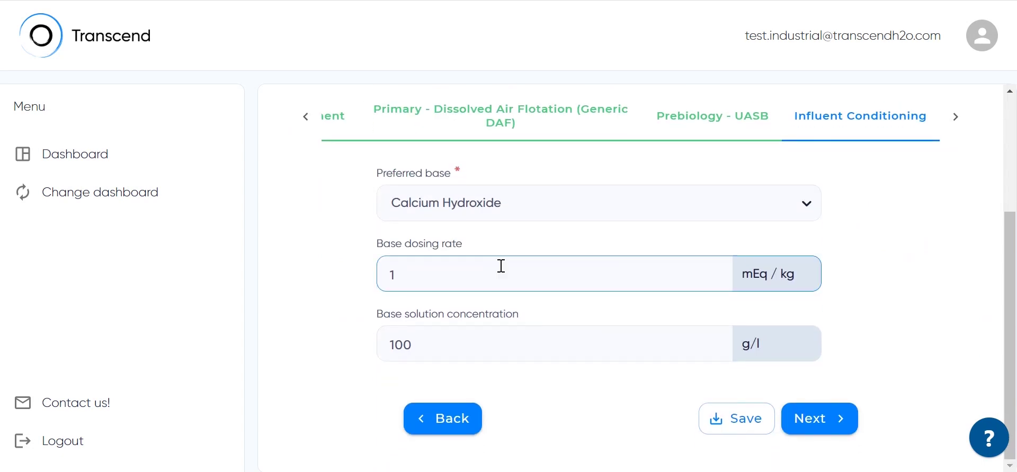
{"action": "triple_click", "coordinate": [415, 246]}
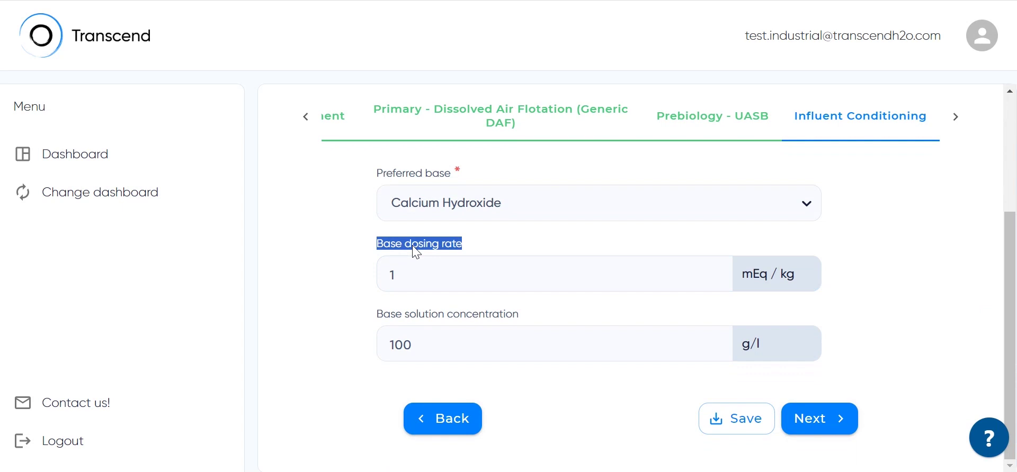
{"action": "left_click", "coordinate": [808, 419]}
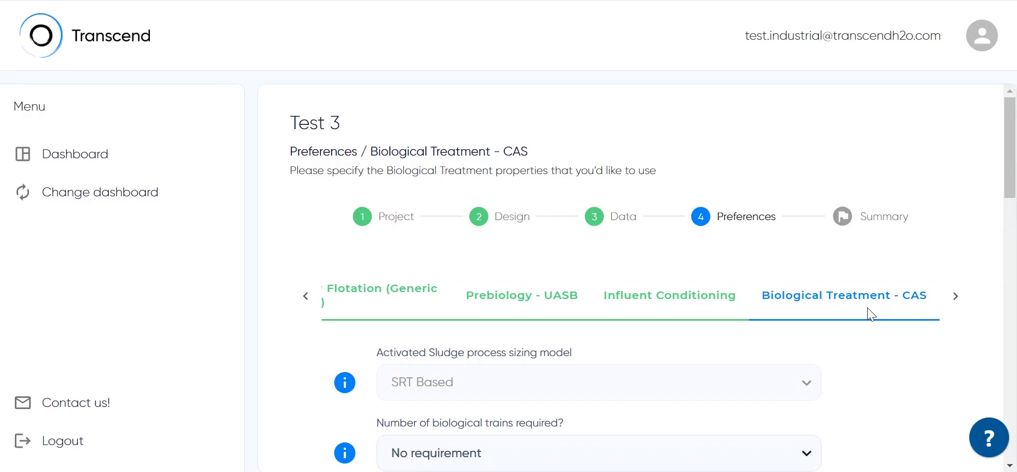
Step: Accept the default CAS biological treatment and secondary clarifier preferences, and continue to the tertiary filtration preferences
{"action": "scroll", "coordinate": [868, 316], "scroll_direction": "down", "scroll_amount": 20}
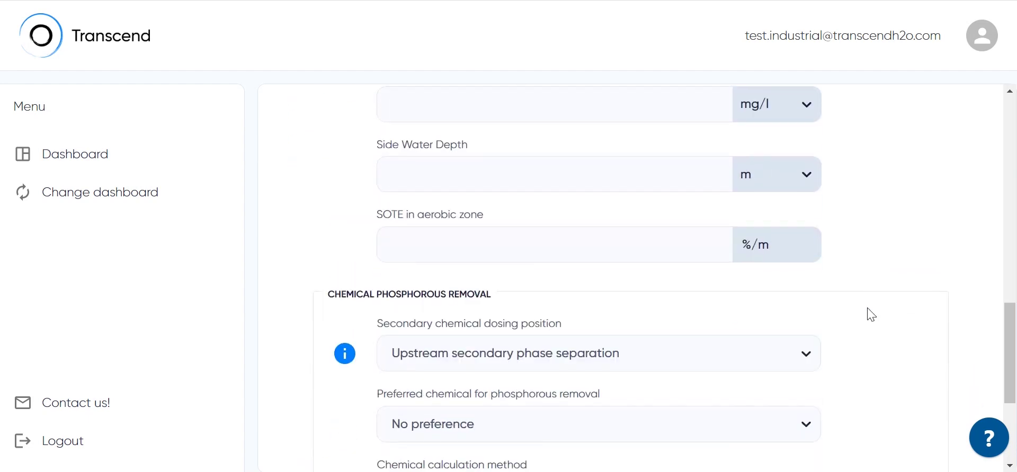
{"action": "left_click", "coordinate": [811, 420]}
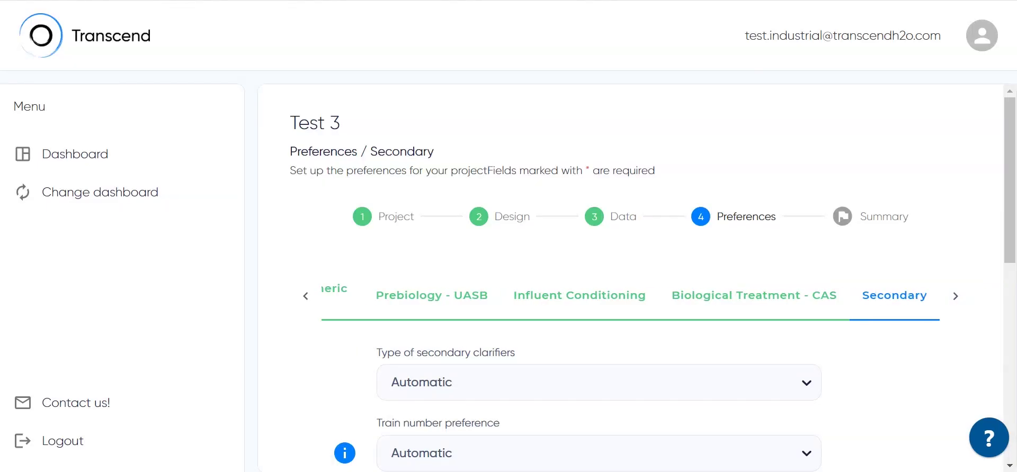
{"action": "scroll", "coordinate": [940, 320], "scroll_direction": "down", "scroll_amount": 10}
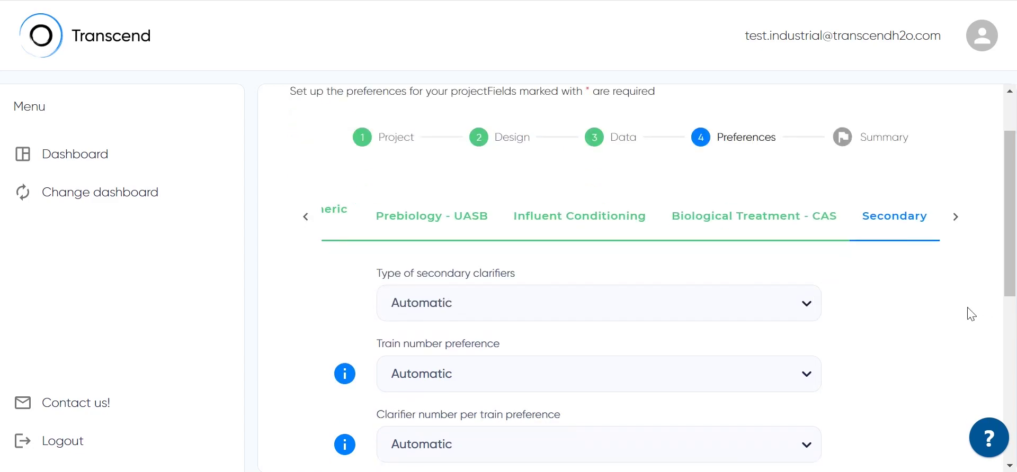
{"action": "left_click", "coordinate": [828, 419]}
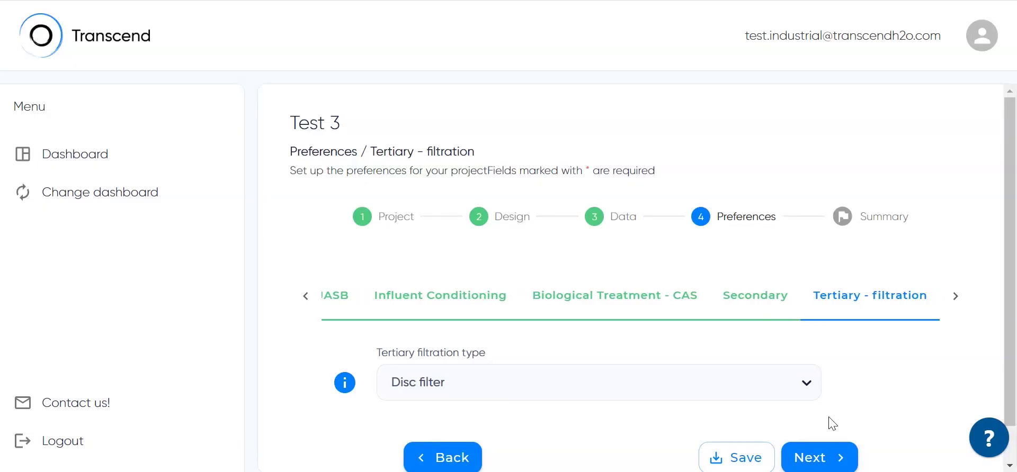
Step: Keep Disc filter as the tertiary filtration type, leave the Sludge Line preferences at their defaults, and continue to the Summary
{"action": "scroll", "coordinate": [901, 339], "scroll_direction": "down", "scroll_amount": 1}
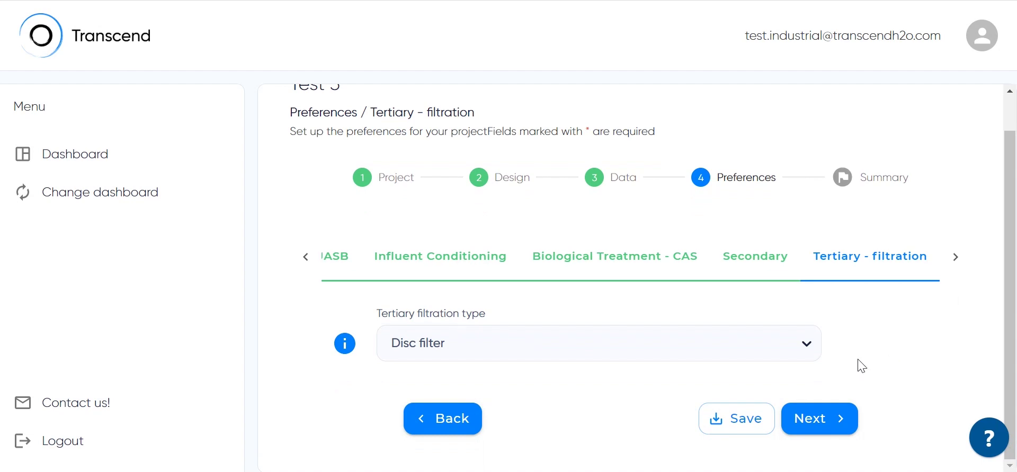
{"action": "left_click", "coordinate": [833, 418]}
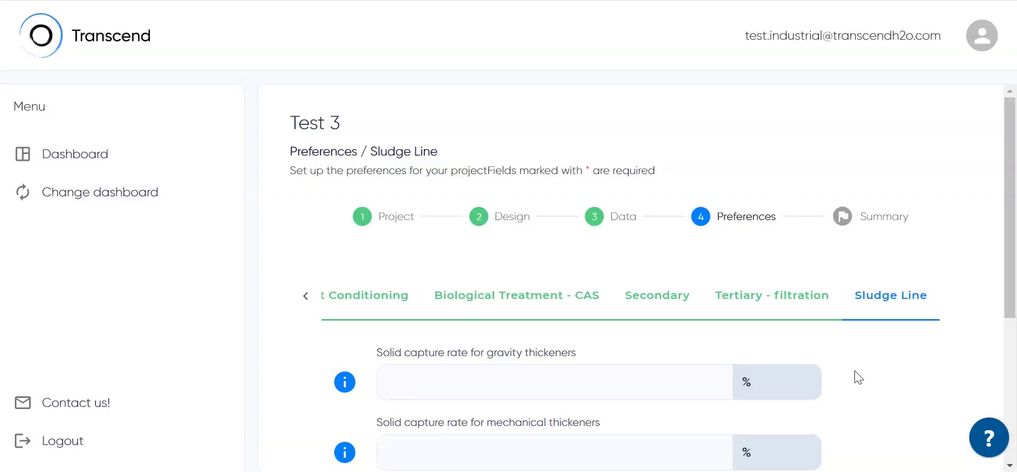
{"action": "scroll", "coordinate": [859, 377], "scroll_direction": "down", "scroll_amount": 5}
{"action": "left_click", "coordinate": [818, 419]}
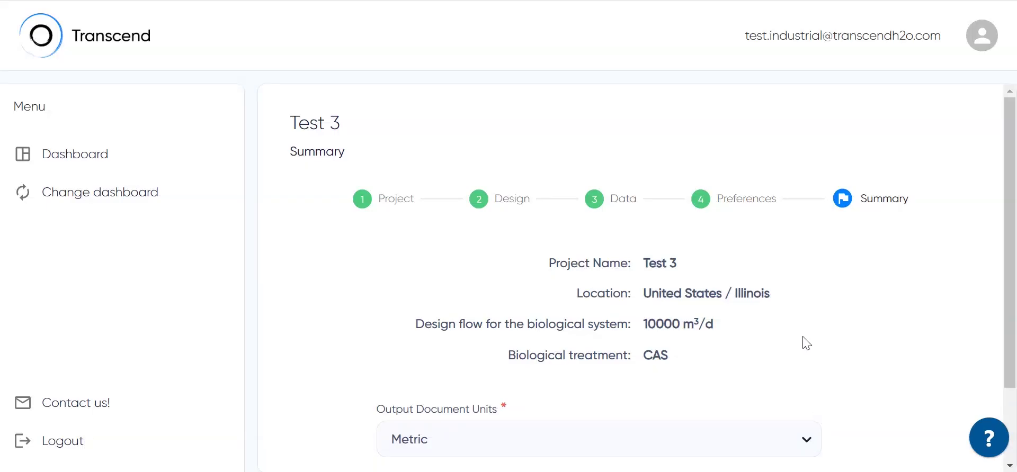
Step: Set the output document units to Metric and run the design
{"action": "scroll", "coordinate": [806, 343], "scroll_direction": "down", "scroll_amount": 2}
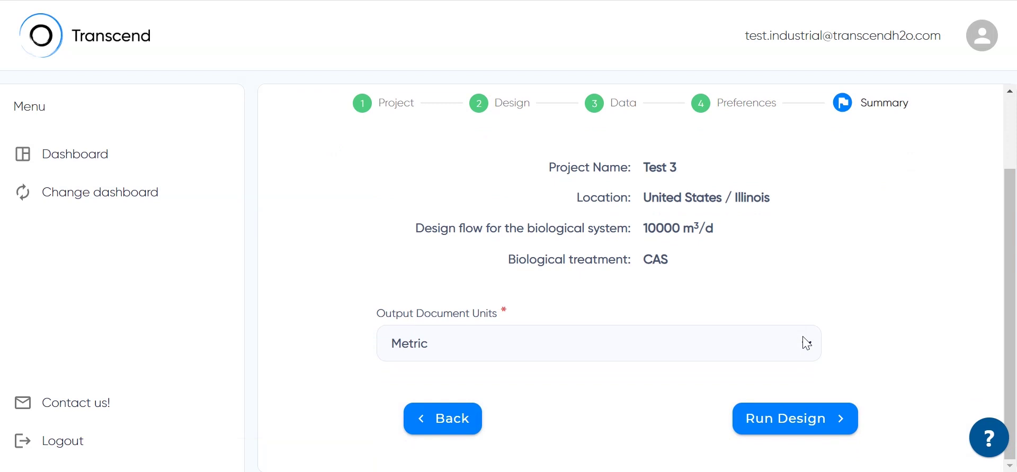
{"action": "left_click", "coordinate": [749, 349]}
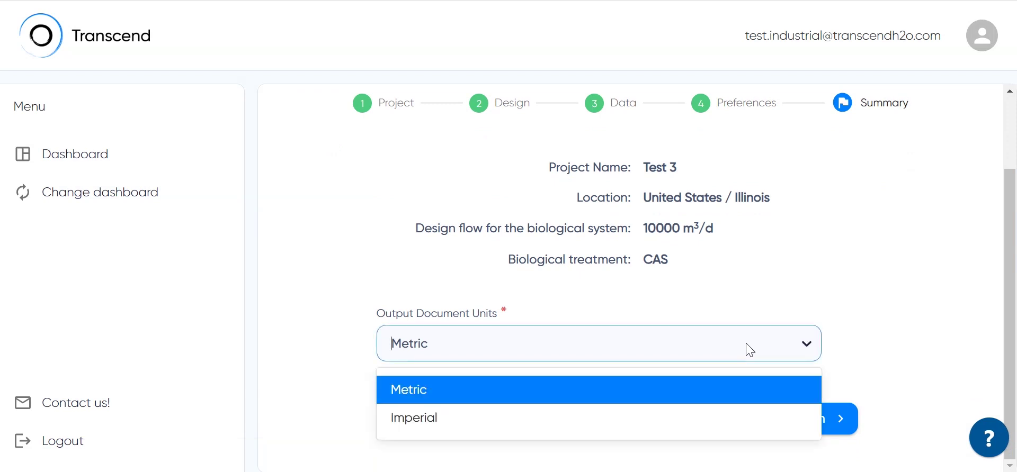
{"action": "left_click", "coordinate": [646, 391]}
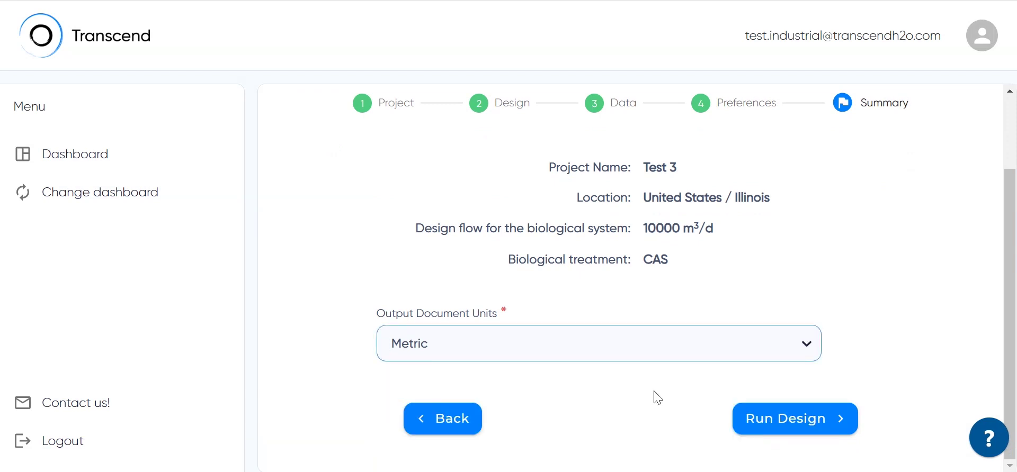
{"action": "left_click", "coordinate": [787, 420]}
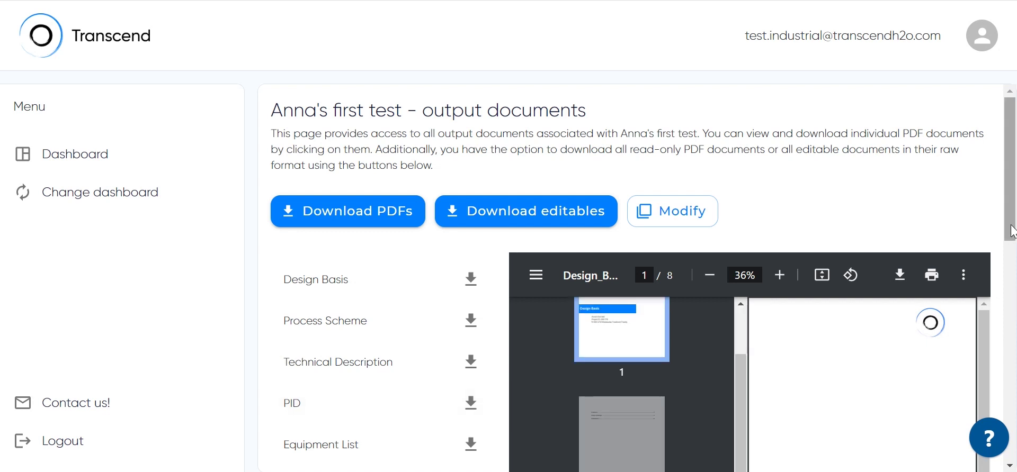
Step: View the Technical Description, Equipment List and Load List among the project's output documents
{"action": "left_click_drag", "start_coordinate": [1011, 231], "coordinate": [1009, 291]}
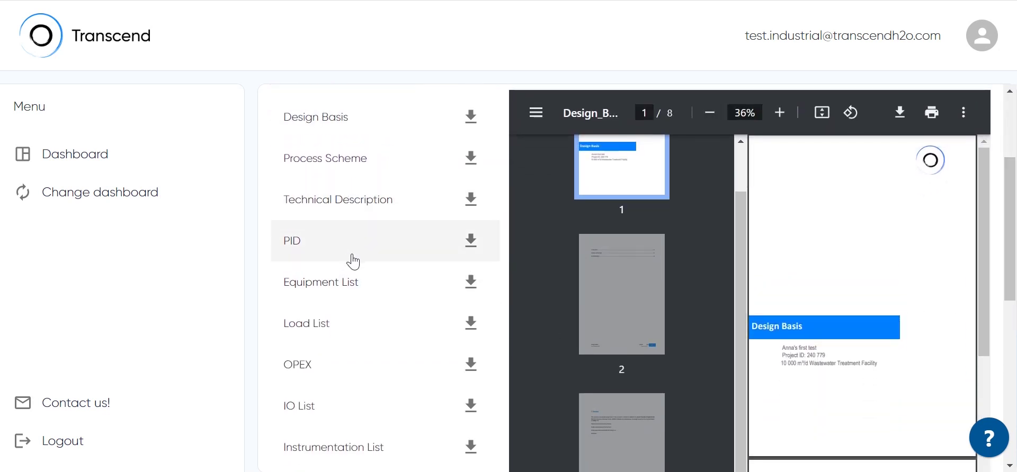
{"action": "left_click", "coordinate": [354, 199]}
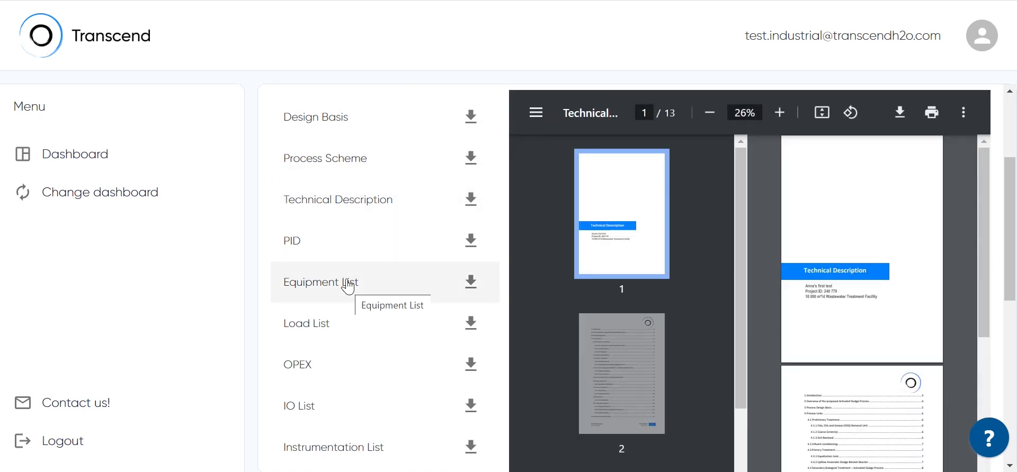
{"action": "left_click", "coordinate": [348, 285]}
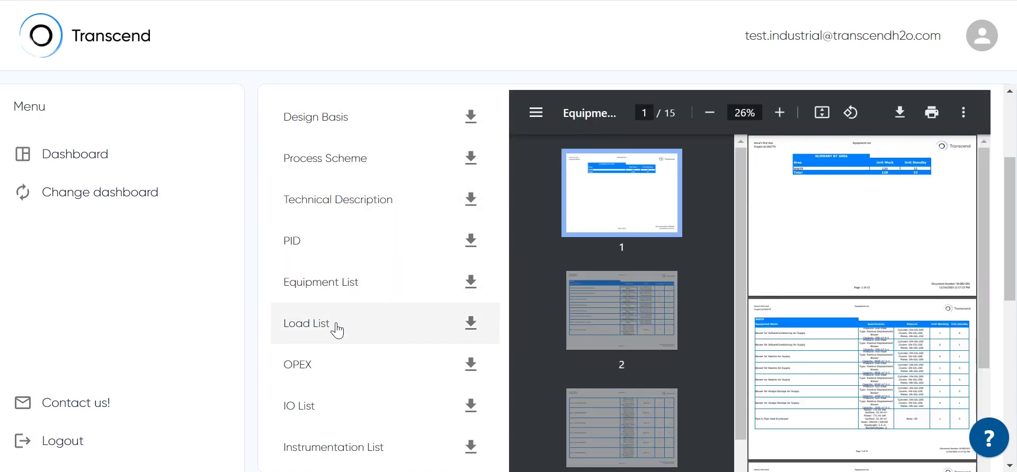
{"action": "left_click", "coordinate": [337, 329]}
Step: Open the Compound Rendering Site NorthWest document and examine the plant layout up close
{"action": "scroll", "coordinate": [348, 464], "scroll_direction": "down", "scroll_amount": 3}
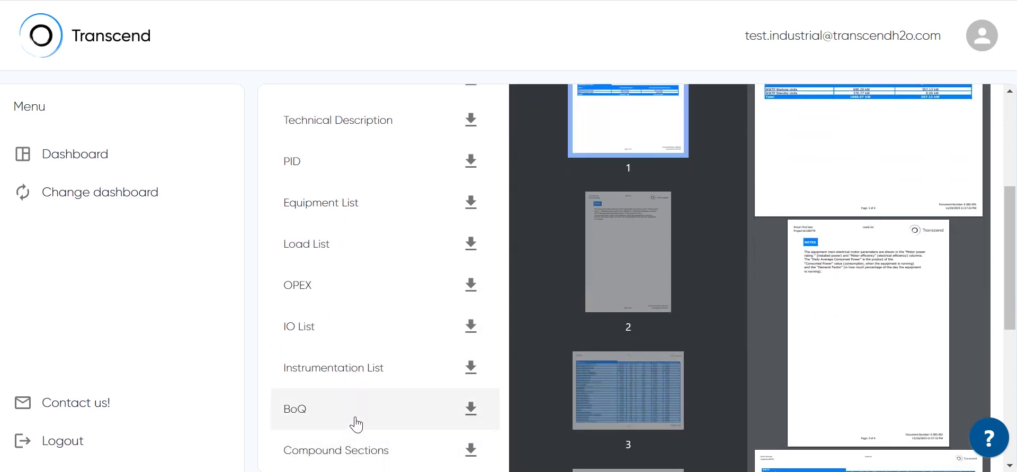
{"action": "scroll", "coordinate": [359, 427], "scroll_direction": "down", "scroll_amount": 2}
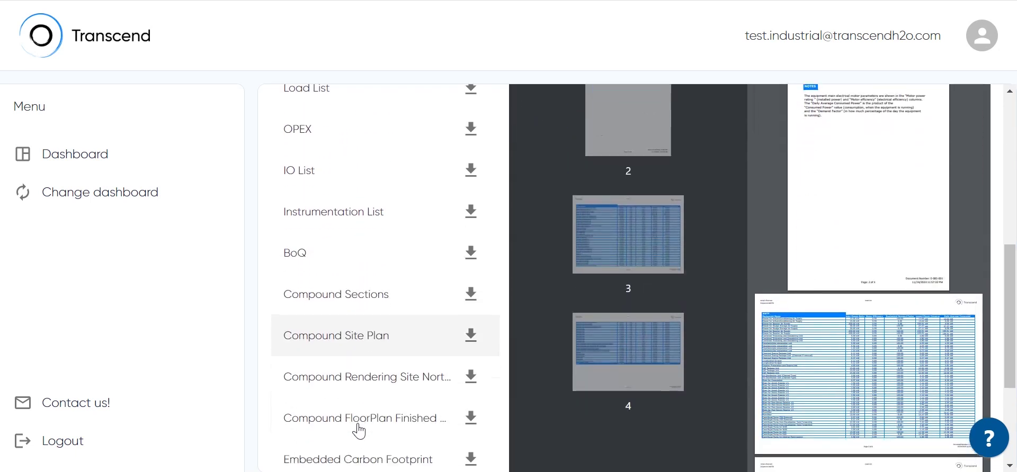
{"action": "left_click", "coordinate": [363, 380]}
{"action": "left_click_drag", "start_coordinate": [1010, 271], "coordinate": [1010, 143]}
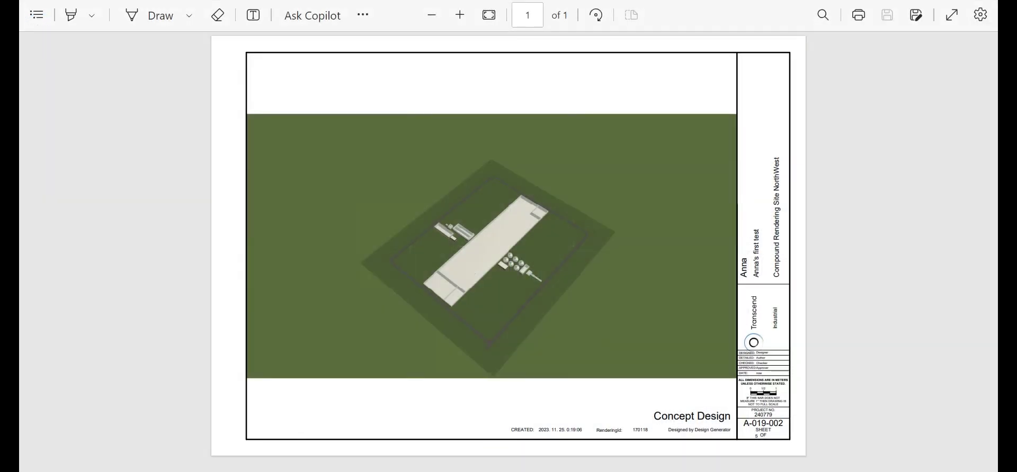
{"action": "key", "text": "ctrl+plus"}
{"action": "key", "text": "ctrl+plus"}
{"action": "key", "text": "ctrl+plus"}
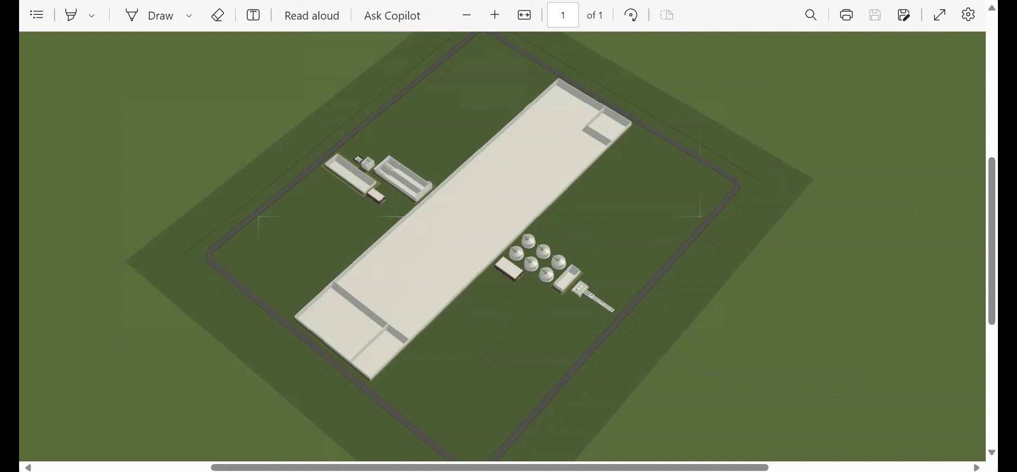